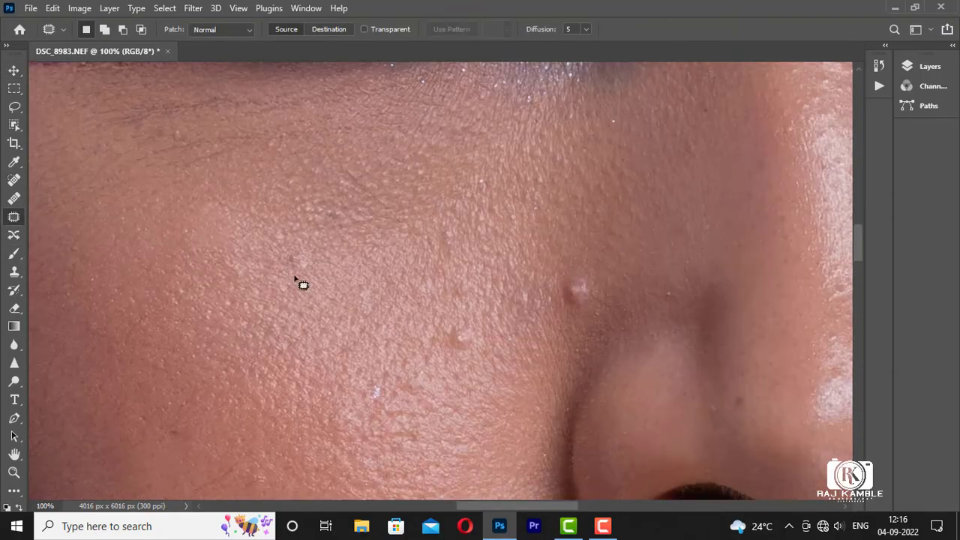
Step: Patch the under-eye blemish and nearby small spots with clean skin
{"action": "left_click_drag", "start_coordinate": [454, 288], "coordinate": [424, 294]}
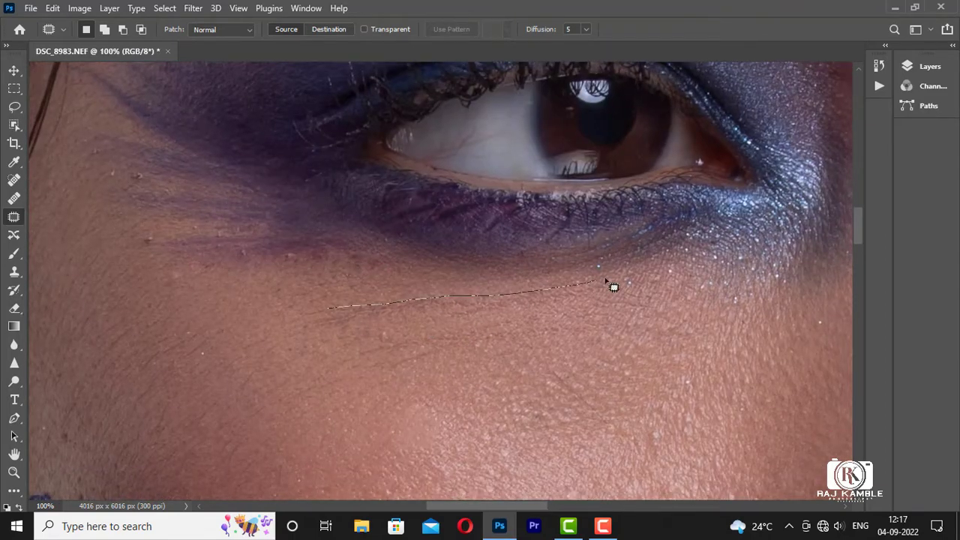
{"action": "left_click_drag", "start_coordinate": [613, 287], "coordinate": [439, 326]}
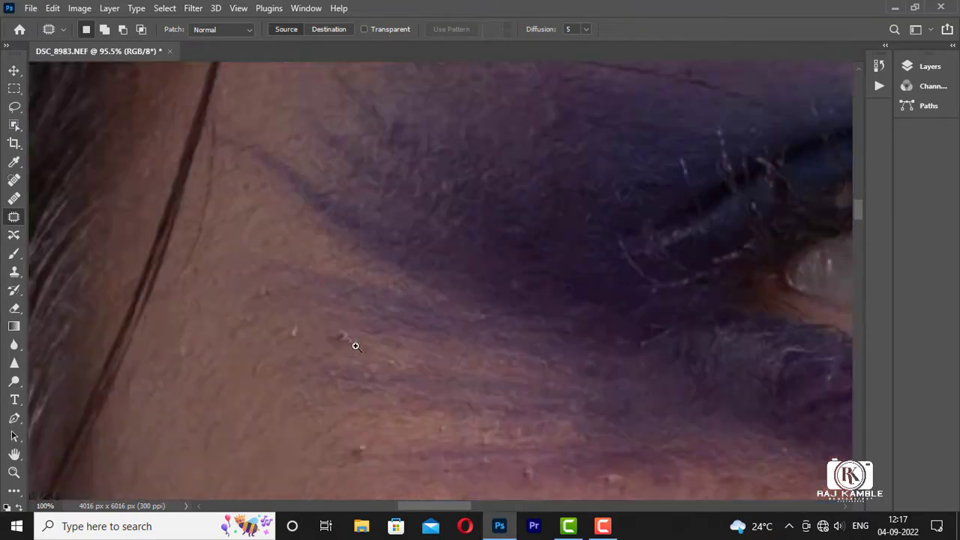
{"action": "left_click_drag", "start_coordinate": [279, 319], "coordinate": [290, 334]}
{"action": "left_click_drag", "start_coordinate": [367, 366], "coordinate": [368, 382]}
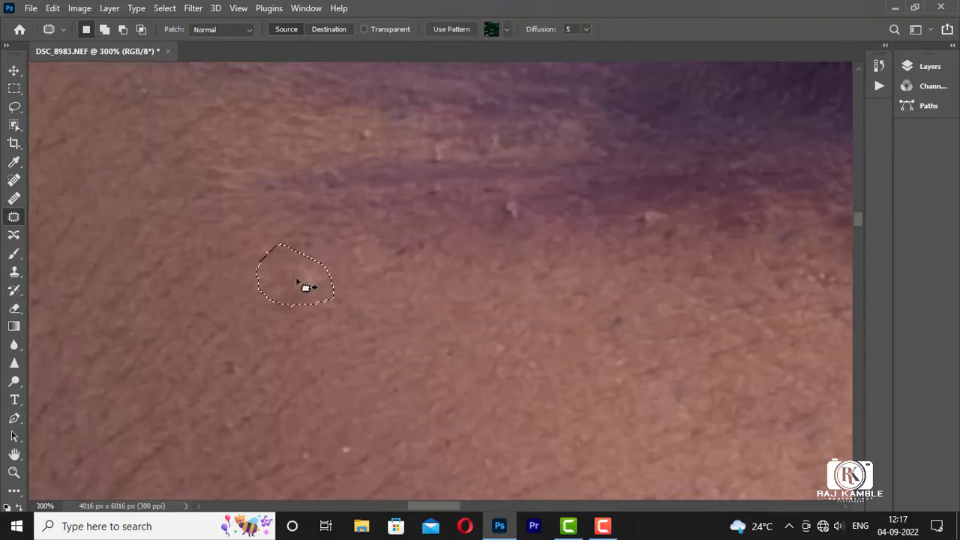
{"action": "left_click_drag", "start_coordinate": [525, 200], "coordinate": [495, 210]}
{"action": "left_click_drag", "start_coordinate": [643, 205], "coordinate": [465, 358]}
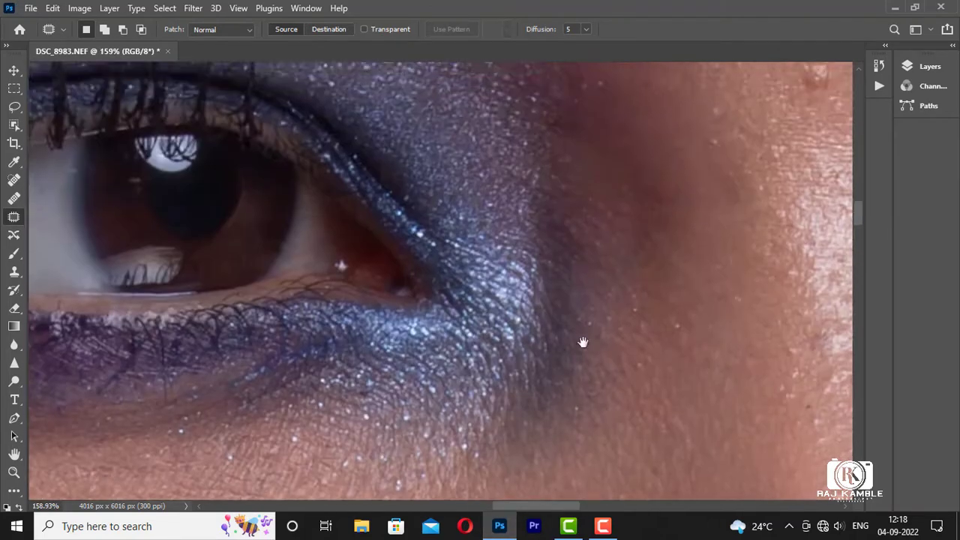
Step: Patch the blemish near the nose bridge and the mark on the forehead
{"action": "left_click_drag", "start_coordinate": [375, 231], "coordinate": [375, 245]}
{"action": "scroll", "coordinate": [474, 233], "scroll_direction": "up", "scroll_amount": 1}
{"action": "left_click_drag", "start_coordinate": [440, 204], "coordinate": [442, 231]}
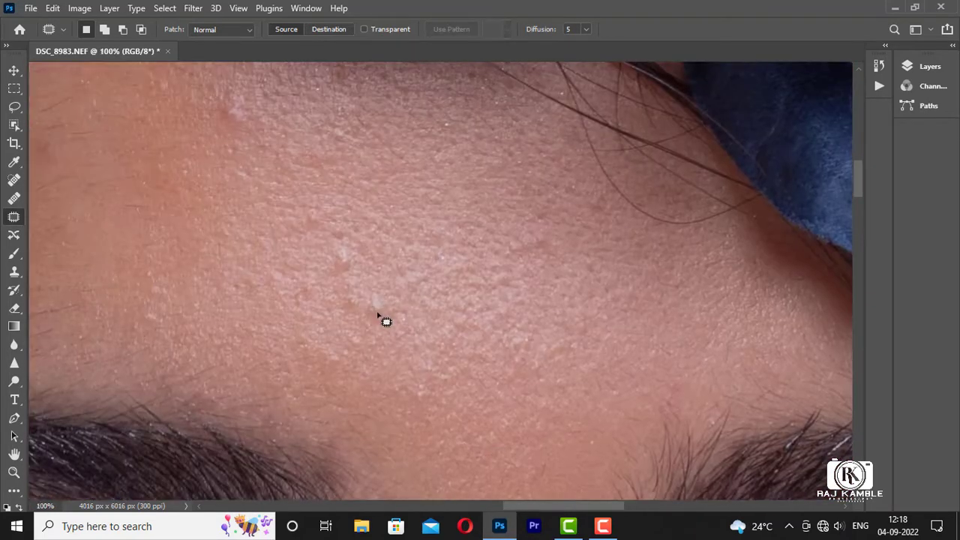
{"action": "scroll", "coordinate": [382, 319], "scroll_direction": "up", "scroll_amount": 2}
{"action": "left_click_drag", "start_coordinate": [353, 240], "coordinate": [447, 343]}
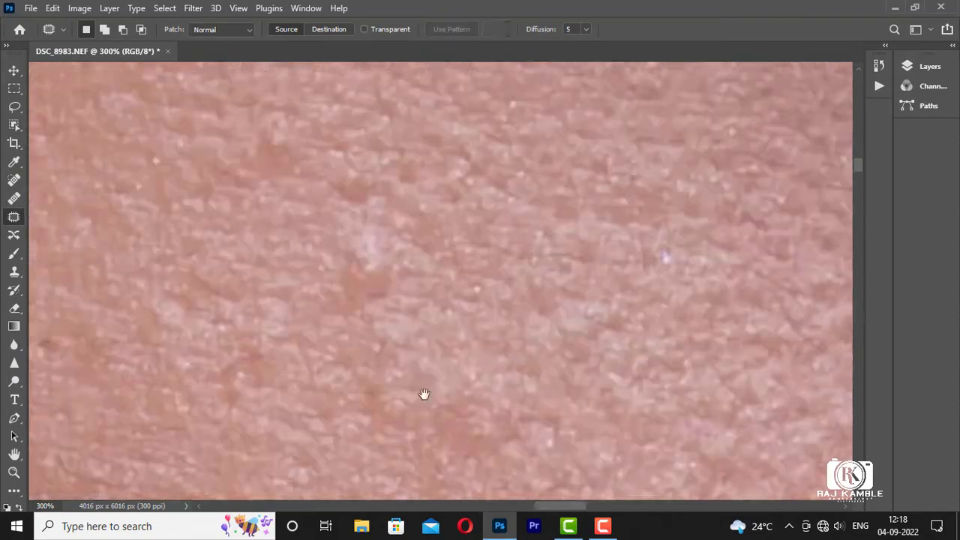
{"action": "left_click_drag", "start_coordinate": [425, 393], "coordinate": [388, 370]}
{"action": "scroll", "coordinate": [431, 369], "scroll_direction": "down", "scroll_amount": 2}
{"action": "scroll", "coordinate": [392, 315], "scroll_direction": "down", "scroll_amount": 3}
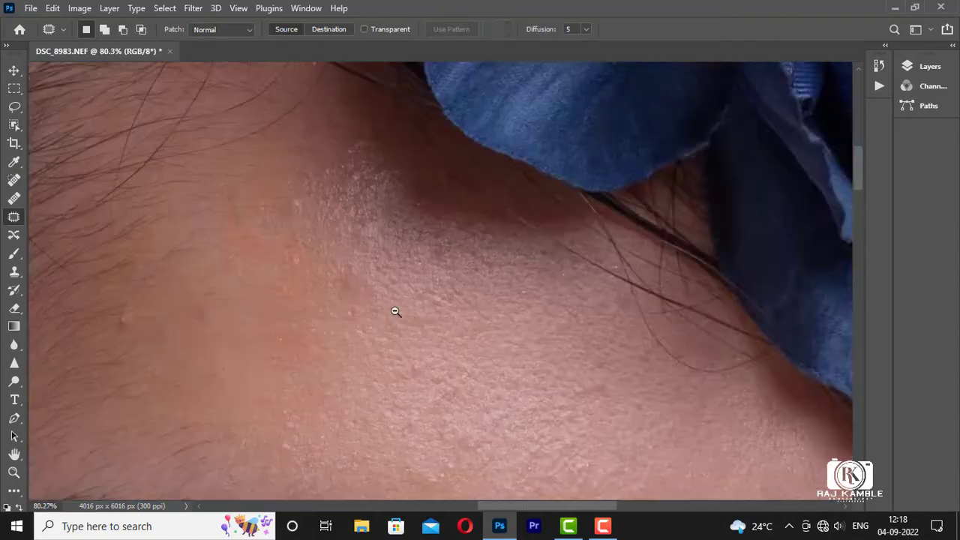
Step: Outline the small blemishes on the cheek beside the nose for patching
{"action": "mouse_move", "coordinate": [346, 324]}
{"action": "left_mouse_down"}
{"action": "mouse_move", "coordinate": [352, 347]}
{"action": "mouse_move", "coordinate": [469, 195]}
{"action": "mouse_move", "coordinate": [420, 60]}
{"action": "left_mouse_up"}
{"action": "left_click_drag", "start_coordinate": [420, 300], "coordinate": [315, 349]}
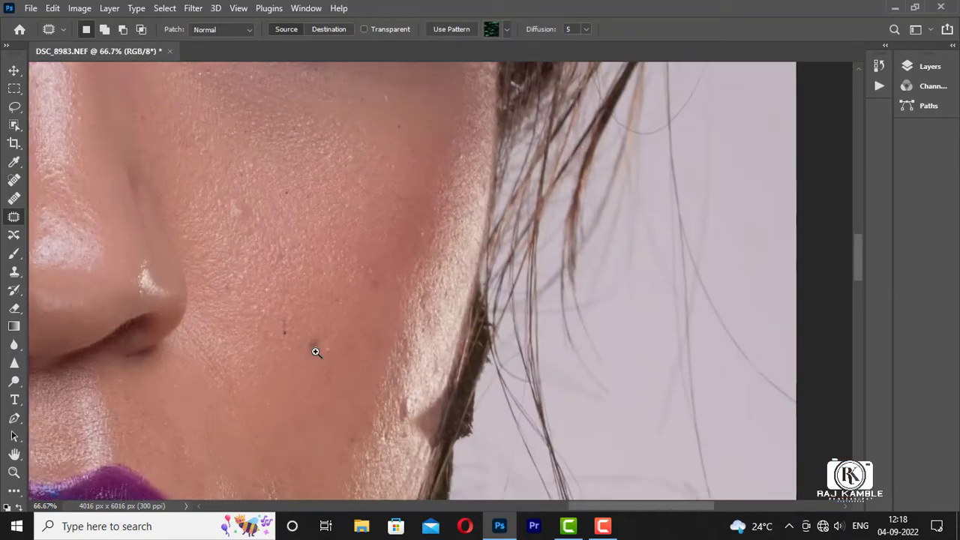
{"action": "scroll", "coordinate": [315, 350], "scroll_direction": "up", "scroll_amount": 3}
{"action": "mouse_move", "coordinate": [367, 180]}
{"action": "left_mouse_down"}
{"action": "mouse_move", "coordinate": [381, 236]}
{"action": "mouse_move", "coordinate": [201, 268]}
{"action": "left_mouse_up"}
{"action": "scroll", "coordinate": [201, 268], "scroll_direction": "down", "scroll_amount": 3}
{"action": "left_click_drag", "start_coordinate": [360, 161], "coordinate": [337, 177]}
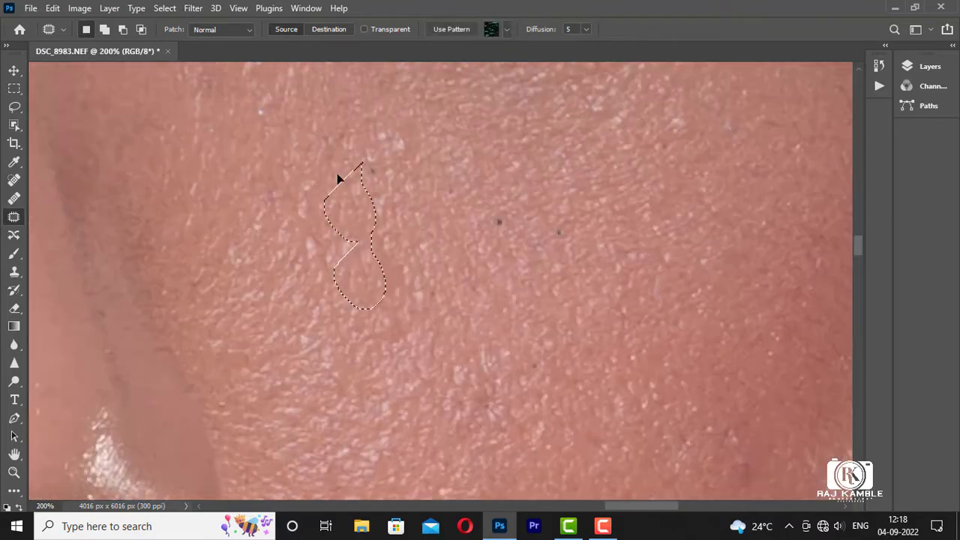
{"action": "scroll", "coordinate": [544, 368], "scroll_direction": "down", "scroll_amount": 2}
{"action": "scroll", "coordinate": [586, 258], "scroll_direction": "down", "scroll_amount": 2}
{"action": "scroll", "coordinate": [544, 331], "scroll_direction": "down", "scroll_amount": 2}
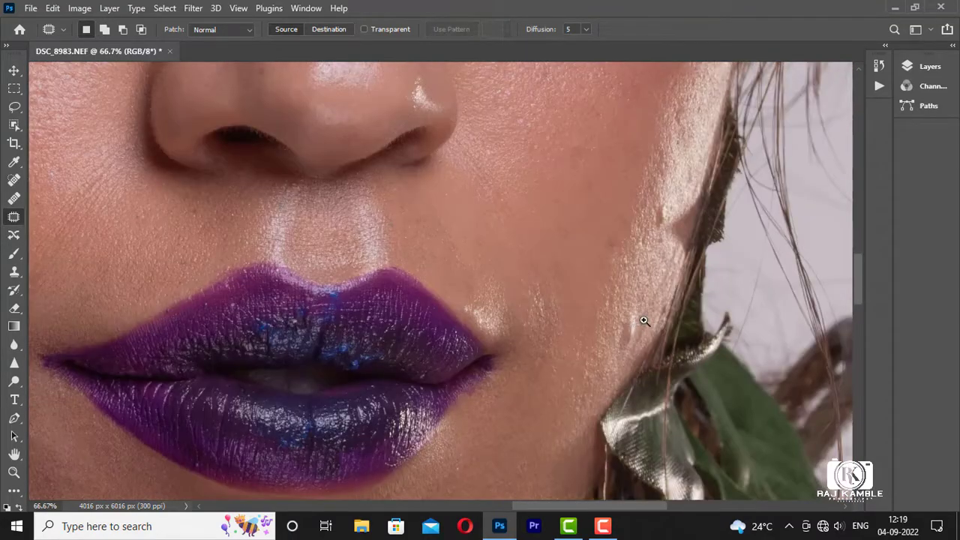
{"action": "scroll", "coordinate": [643, 402], "scroll_direction": "up", "scroll_amount": 2}
Step: Patch the cheek crease with clean skin, deselect, and dismiss the warning message
{"action": "left_click_drag", "start_coordinate": [465, 90], "coordinate": [467, 116]}
{"action": "scroll", "coordinate": [535, 390], "scroll_direction": "up", "scroll_amount": 2}
{"action": "mouse_move", "coordinate": [488, 225]}
{"action": "left_mouse_down"}
{"action": "mouse_move", "coordinate": [500, 279]}
{"action": "mouse_move", "coordinate": [532, 332]}
{"action": "left_mouse_up"}
{"action": "key", "text": "ctrl+d"}
{"action": "scroll", "coordinate": [559, 251], "scroll_direction": "down", "scroll_amount": 5}
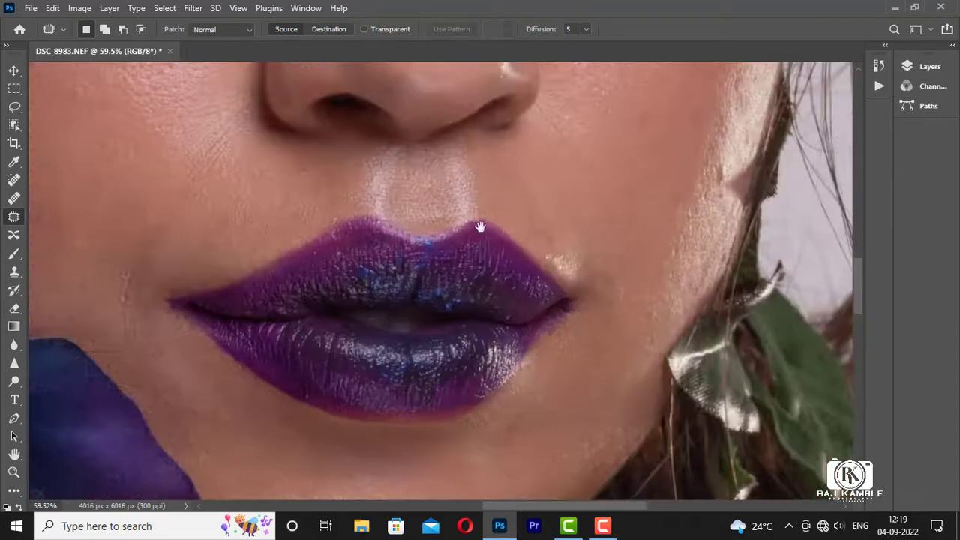
{"action": "scroll", "coordinate": [347, 184], "scroll_direction": "up", "scroll_amount": 4}
{"action": "scroll", "coordinate": [264, 242], "scroll_direction": "up", "scroll_amount": 3}
{"action": "scroll", "coordinate": [142, 223], "scroll_direction": "left", "scroll_amount": 5}
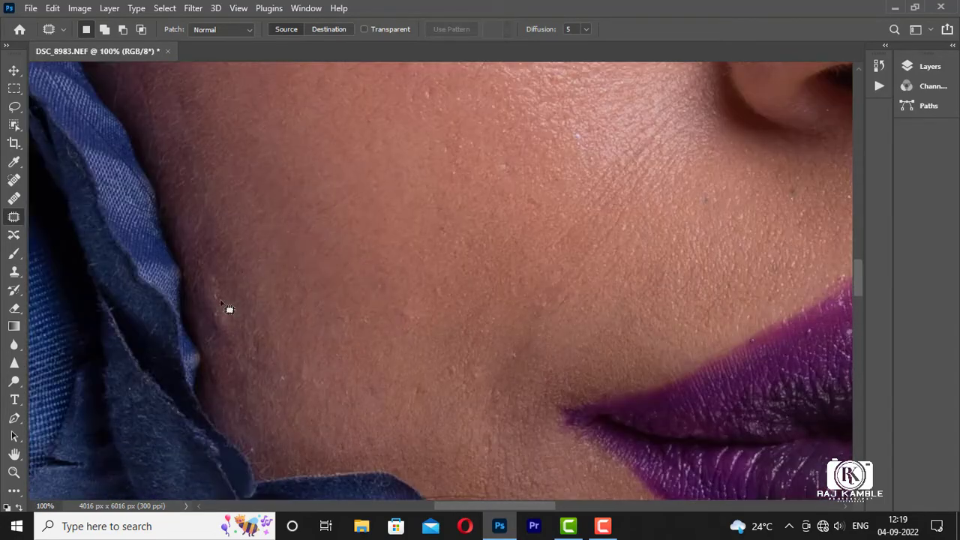
{"action": "left_click", "coordinate": [204, 327]}
{"action": "key", "text": "Return"}
{"action": "scroll", "coordinate": [375, 398], "scroll_direction": "down", "scroll_amount": 6}
{"action": "scroll", "coordinate": [352, 360], "scroll_direction": "up", "scroll_amount": 5}
Step: Outline the spot on the shoulder for patching
{"action": "left_click_drag", "start_coordinate": [346, 326], "coordinate": [358, 375]}
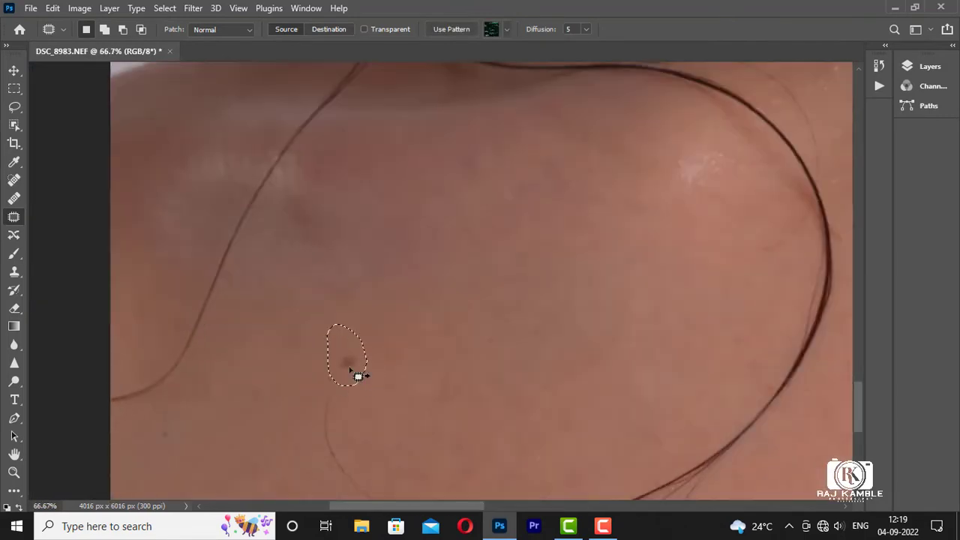
{"action": "scroll", "coordinate": [528, 207], "scroll_direction": "up", "scroll_amount": 1}
{"action": "scroll", "coordinate": [533, 302], "scroll_direction": "up", "scroll_amount": 2}
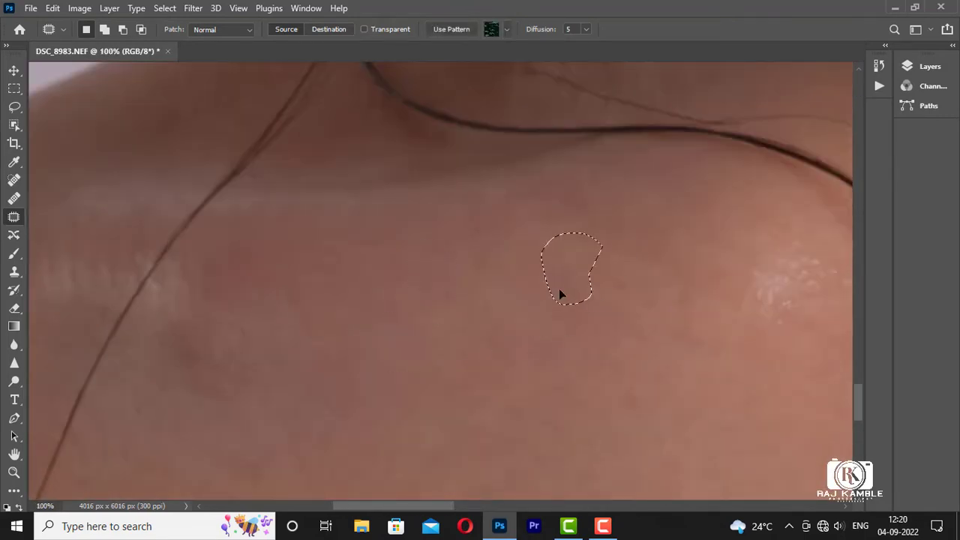
{"action": "scroll", "coordinate": [559, 294], "scroll_direction": "right", "scroll_amount": 2}
{"action": "scroll", "coordinate": [634, 302], "scroll_direction": "down", "scroll_amount": 3}
{"action": "scroll", "coordinate": [396, 197], "scroll_direction": "right", "scroll_amount": 3}
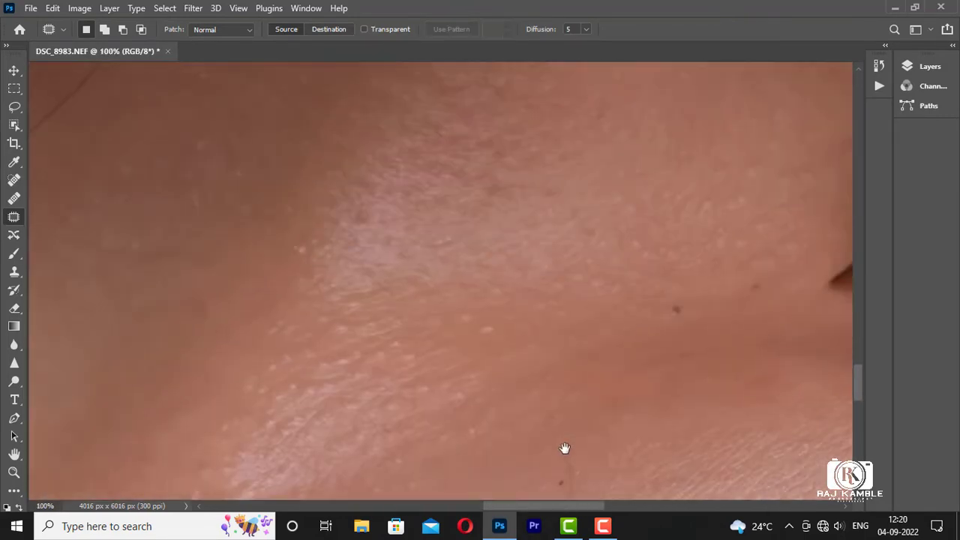
{"action": "scroll", "coordinate": [555, 449], "scroll_direction": "up", "scroll_amount": 3}
{"action": "scroll", "coordinate": [518, 338], "scroll_direction": "down", "scroll_amount": 1}
{"action": "scroll", "coordinate": [500, 195], "scroll_direction": "up", "scroll_amount": 2}
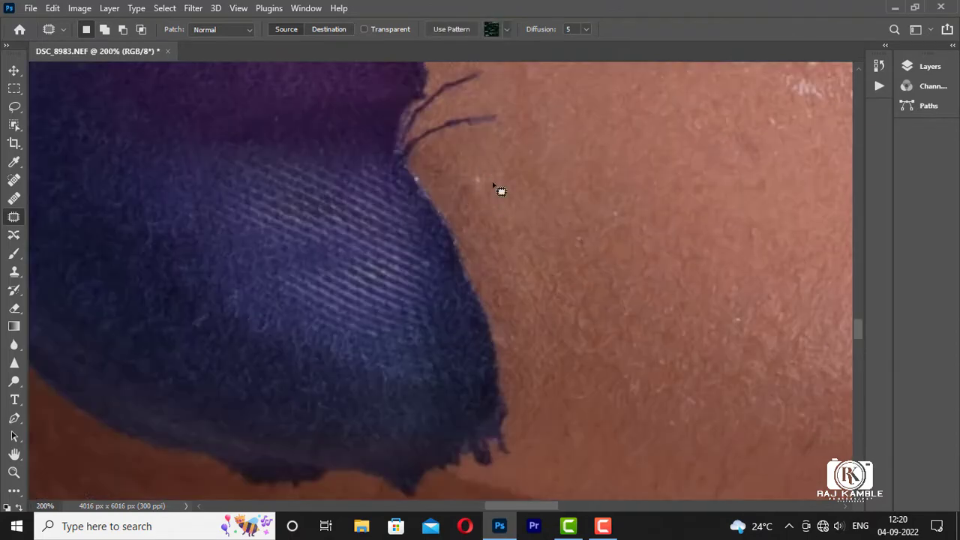
Step: Select the Spot Healing Brush with its Mode set to Darken
{"action": "right_click", "coordinate": [14, 184]}
{"action": "left_click", "coordinate": [75, 199]}
{"action": "left_click", "coordinate": [165, 29]}
{"action": "left_click", "coordinate": [150, 94]}
{"action": "scroll", "coordinate": [339, 252], "scroll_direction": "down", "scroll_amount": 1}
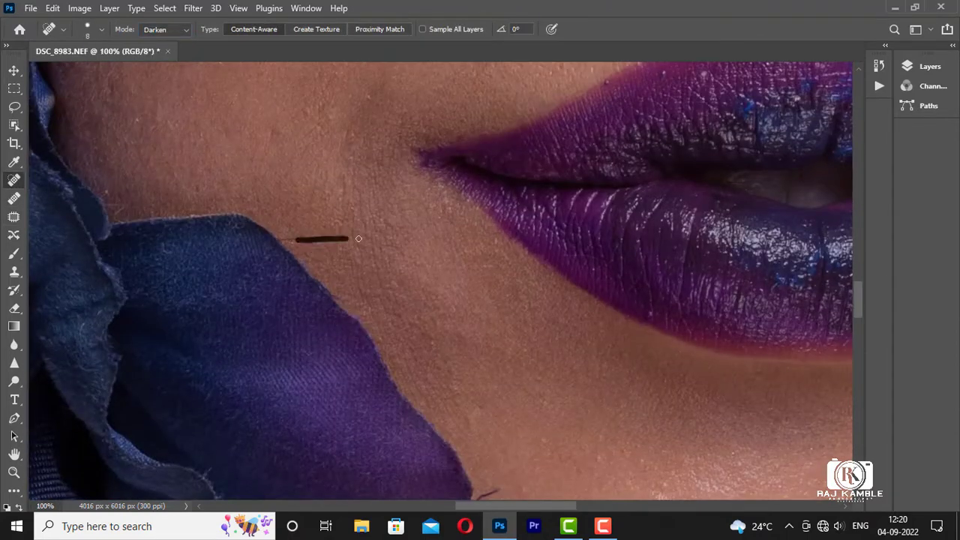
{"action": "left_click", "coordinate": [165, 29]}
{"action": "left_click", "coordinate": [150, 94]}
{"action": "scroll", "coordinate": [312, 255], "scroll_direction": "up", "scroll_amount": 2}
Step: At brush size 5, heal the thin cheek hair line in Lighten mode and the dark jaw spot
{"action": "key", "text": "bracketleft"}
{"action": "key", "text": "bracketleft"}
{"action": "key", "text": "bracketleft"}
{"action": "left_click_drag", "start_coordinate": [300, 279], "coordinate": [428, 280]}
{"action": "left_click", "coordinate": [165, 30]}
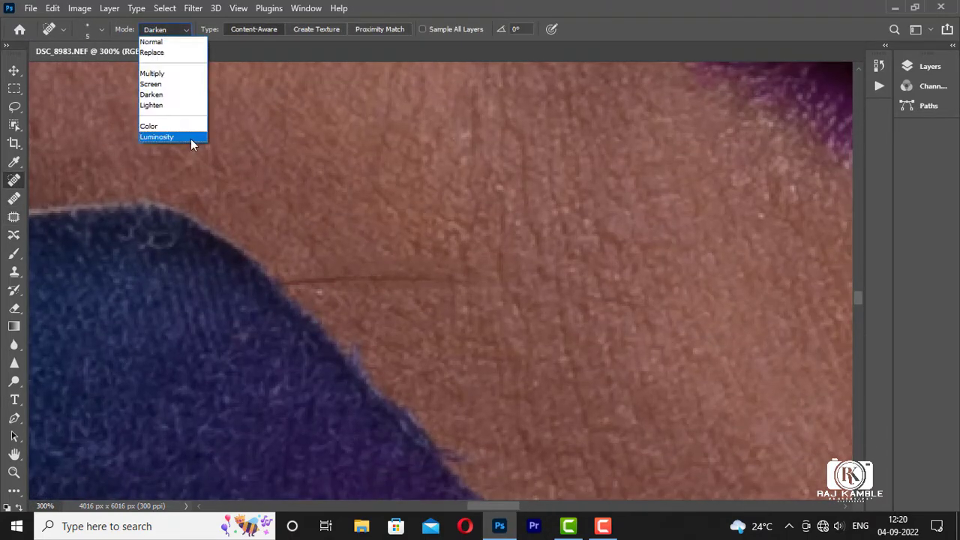
{"action": "left_click", "coordinate": [151, 105]}
{"action": "left_click_drag", "start_coordinate": [300, 279], "coordinate": [418, 279]}
{"action": "scroll", "coordinate": [615, 398], "scroll_direction": "down", "scroll_amount": 2}
{"action": "scroll", "coordinate": [375, 440], "scroll_direction": "down", "scroll_amount": 1}
{"action": "scroll", "coordinate": [385, 230], "scroll_direction": "up", "scroll_amount": 2}
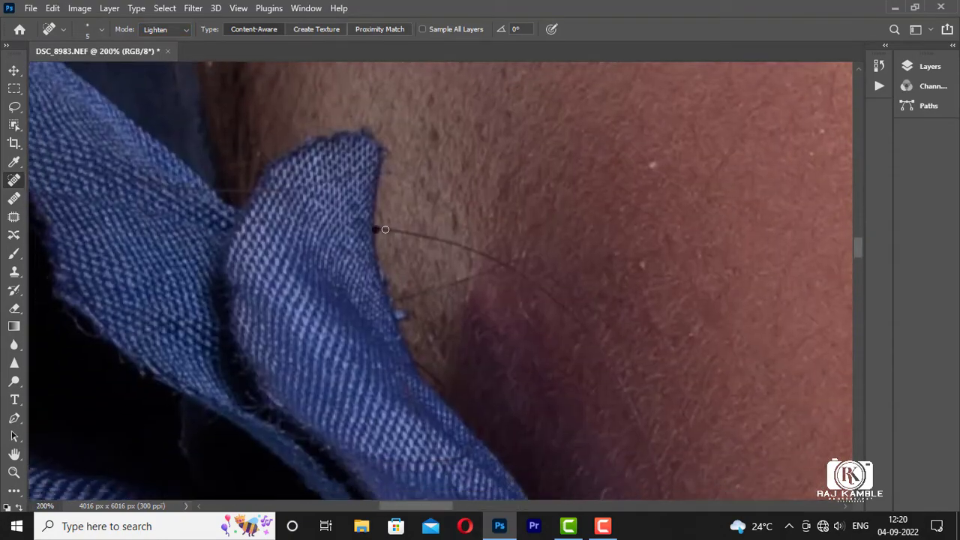
{"action": "left_click", "coordinate": [621, 377]}
Step: Heal away the stray hair across the eyelid
{"action": "scroll", "coordinate": [626, 386], "scroll_direction": "down", "scroll_amount": 2}
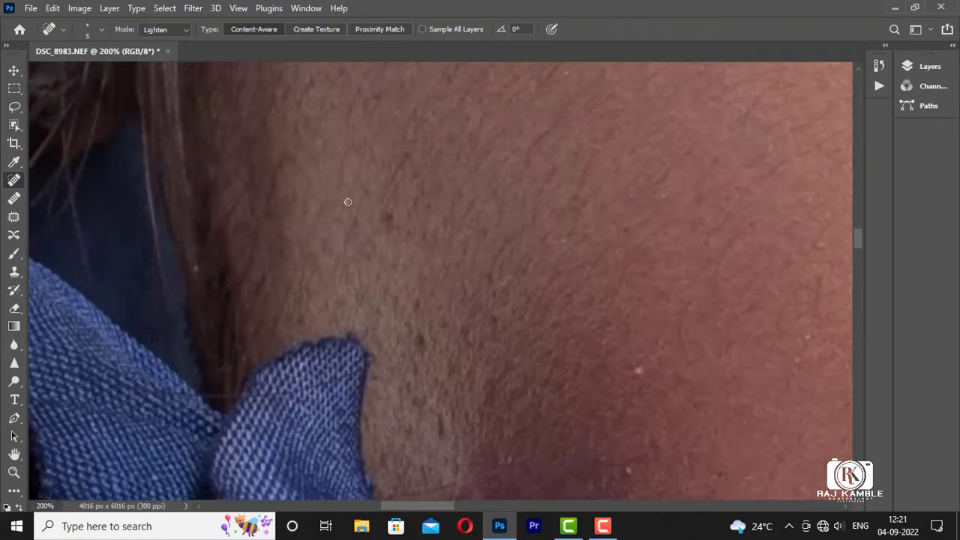
{"action": "scroll", "coordinate": [301, 289], "scroll_direction": "up", "scroll_amount": 2}
{"action": "scroll", "coordinate": [553, 145], "scroll_direction": "down", "scroll_amount": 2}
{"action": "scroll", "coordinate": [557, 148], "scroll_direction": "up", "scroll_amount": 2}
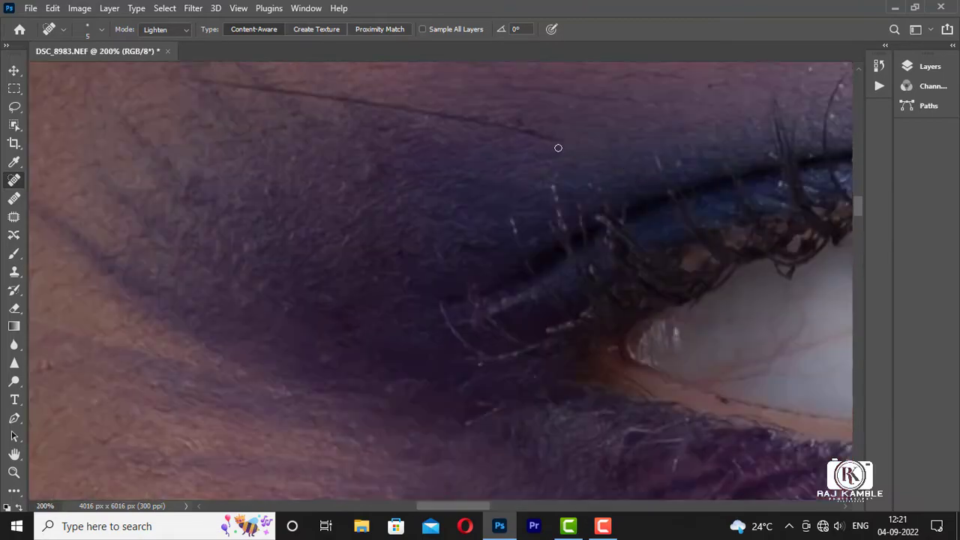
{"action": "left_click_drag", "start_coordinate": [570, 143], "coordinate": [272, 89]}
{"action": "left_click_drag", "start_coordinate": [570, 199], "coordinate": [452, 227]}
{"action": "scroll", "coordinate": [452, 227], "scroll_direction": "down", "scroll_amount": 1}
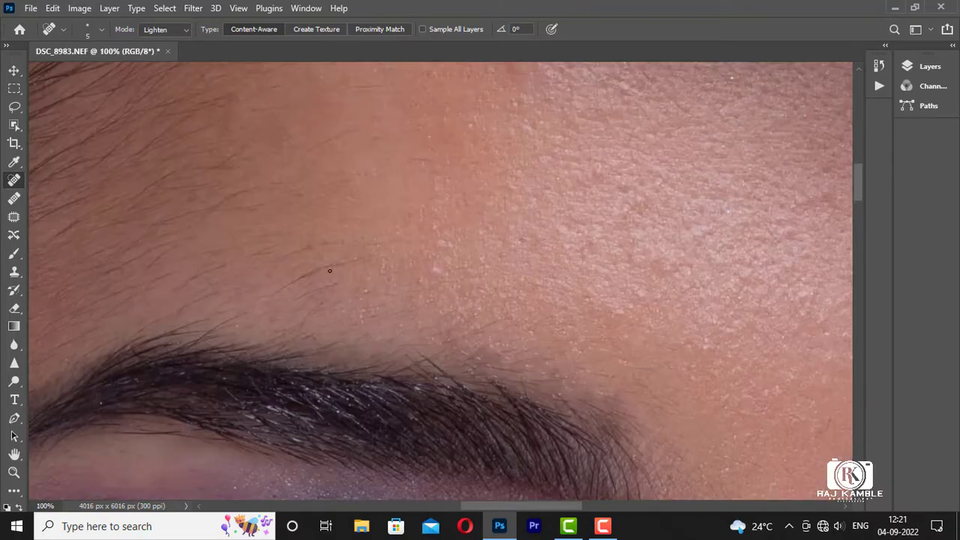
{"action": "scroll", "coordinate": [844, 272], "scroll_direction": "down", "scroll_amount": 1}
Step: Heal the hair strand on the neck, switching Mode from Darken back to Lighten
{"action": "left_click_drag", "start_coordinate": [844, 272], "coordinate": [732, 134]}
{"action": "scroll", "coordinate": [732, 133], "scroll_direction": "up", "scroll_amount": 2}
{"action": "left_click_drag", "start_coordinate": [825, 323], "coordinate": [635, 225]}
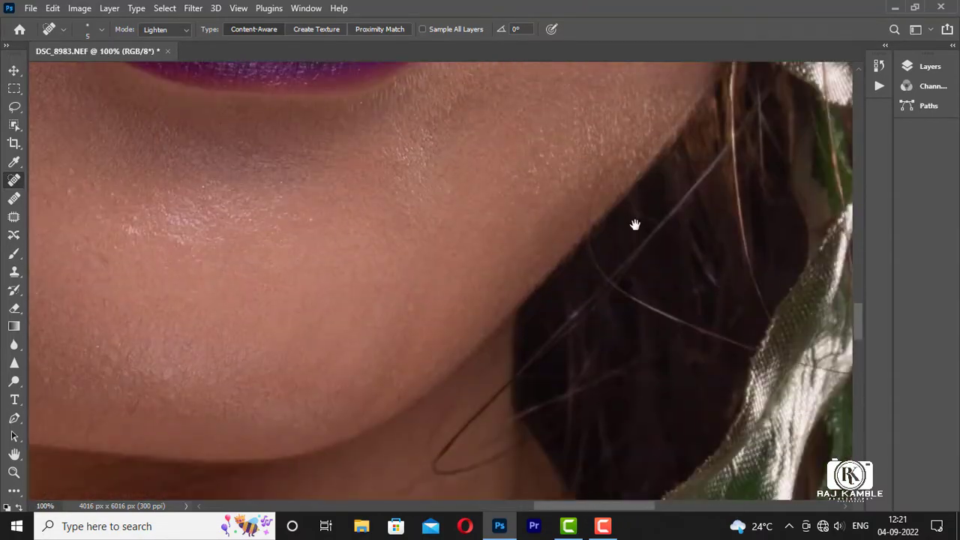
{"action": "key", "text": "shift+alt+k"}
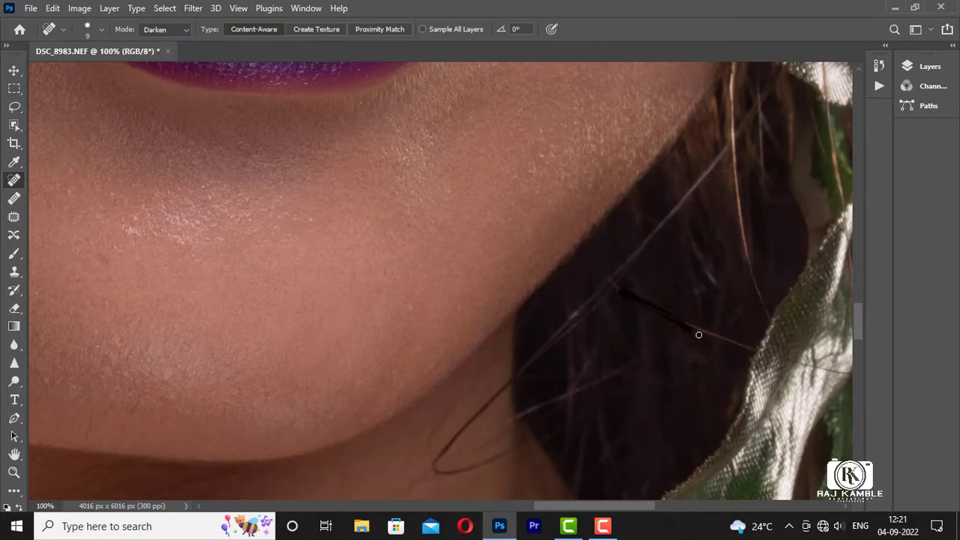
{"action": "scroll", "coordinate": [731, 308], "scroll_direction": "down", "scroll_amount": 1}
{"action": "scroll", "coordinate": [743, 206], "scroll_direction": "down", "scroll_amount": 1}
{"action": "scroll", "coordinate": [621, 235], "scroll_direction": "up", "scroll_amount": 2}
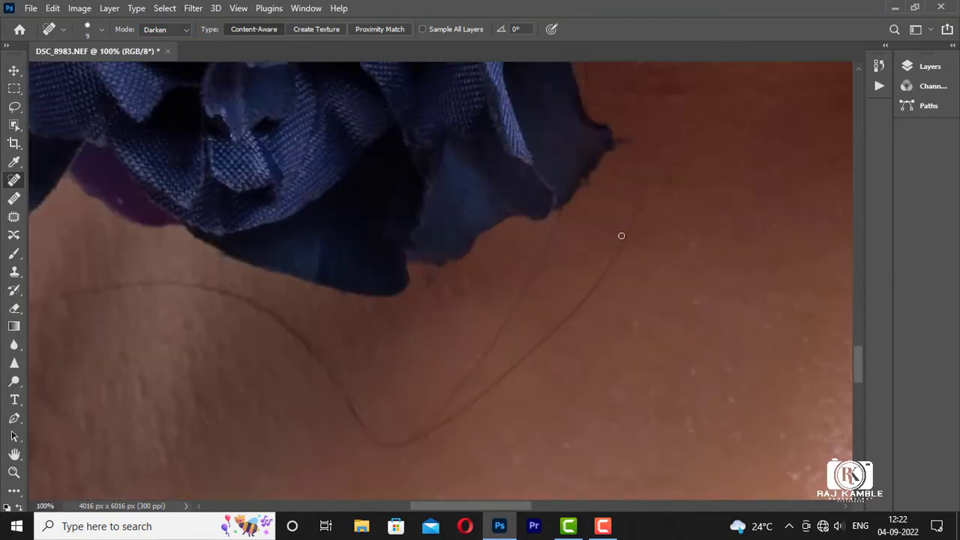
{"action": "left_click", "coordinate": [165, 29]}
{"action": "left_click", "coordinate": [183, 105]}
{"action": "left_click_drag", "start_coordinate": [643, 198], "coordinate": [562, 322]}
{"action": "mouse_move", "coordinate": [561, 209]}
{"action": "left_mouse_down"}
{"action": "mouse_move", "coordinate": [445, 417]}
{"action": "mouse_move", "coordinate": [463, 390]}
{"action": "left_mouse_up"}
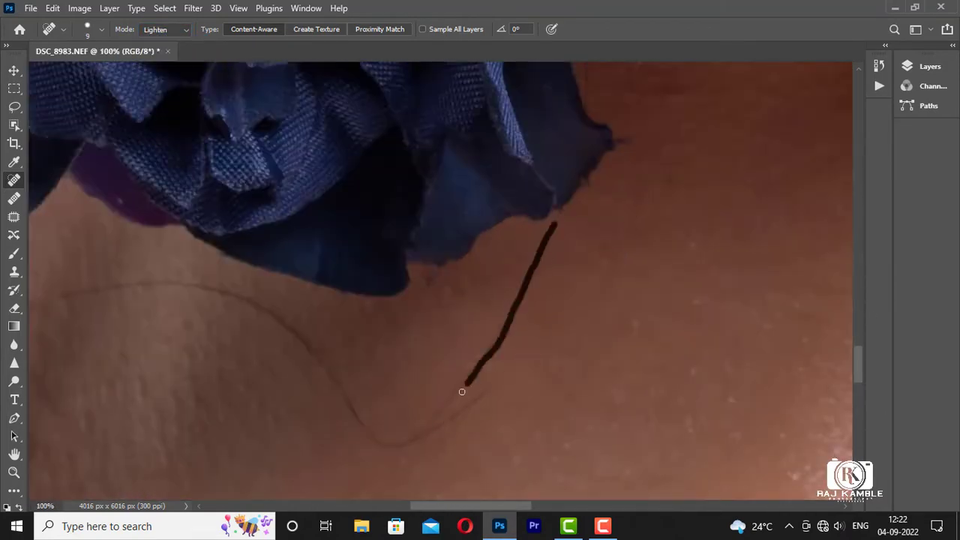
Step: Heal the hair strand below the flower and the curving hair on the neck
{"action": "scroll", "coordinate": [294, 200], "scroll_direction": "down", "scroll_amount": 2}
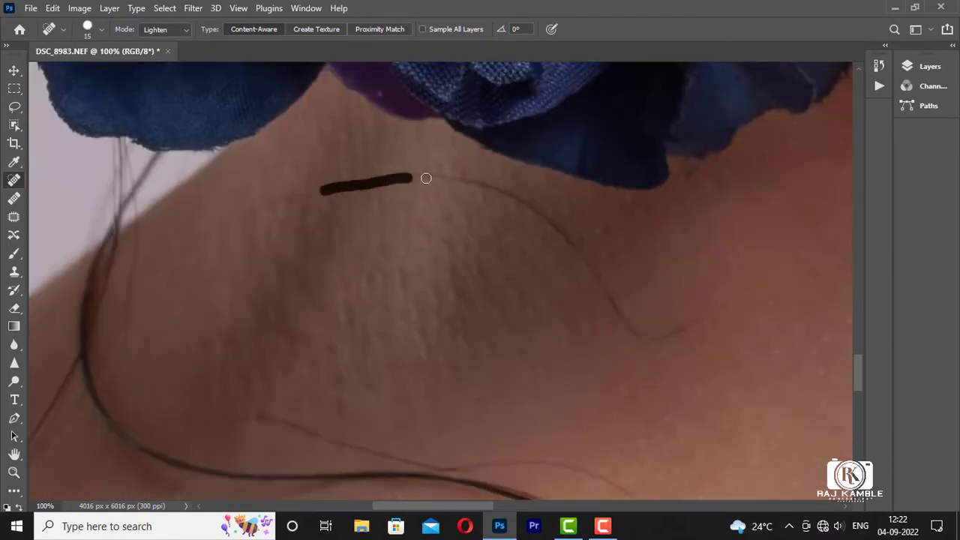
{"action": "left_click_drag", "start_coordinate": [426, 178], "coordinate": [555, 217]}
{"action": "left_click_drag", "start_coordinate": [593, 274], "coordinate": [637, 327]}
{"action": "scroll", "coordinate": [453, 213], "scroll_direction": "down", "scroll_amount": 2}
{"action": "left_click_drag", "start_coordinate": [240, 286], "coordinate": [381, 327]}
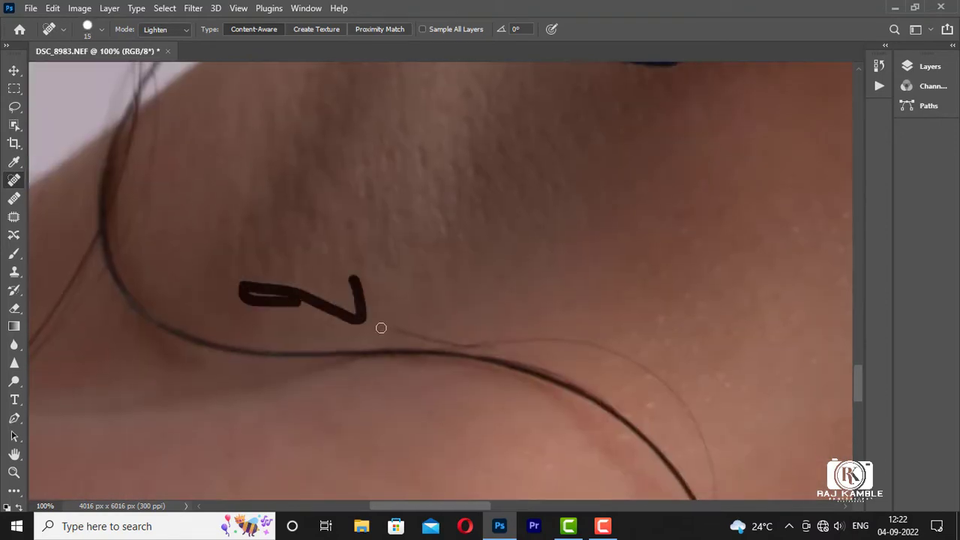
{"action": "left_click_drag", "start_coordinate": [551, 388], "coordinate": [400, 290]}
Step: Enlarge the brush to size 20 and heal the hair strands on the shoulder
{"action": "key", "text": "]"}
{"action": "left_click_drag", "start_coordinate": [276, 240], "coordinate": [397, 252]}
{"action": "mouse_move", "coordinate": [403, 253]}
{"action": "left_mouse_down"}
{"action": "mouse_move", "coordinate": [515, 283]}
{"action": "mouse_move", "coordinate": [525, 418]}
{"action": "left_mouse_up"}
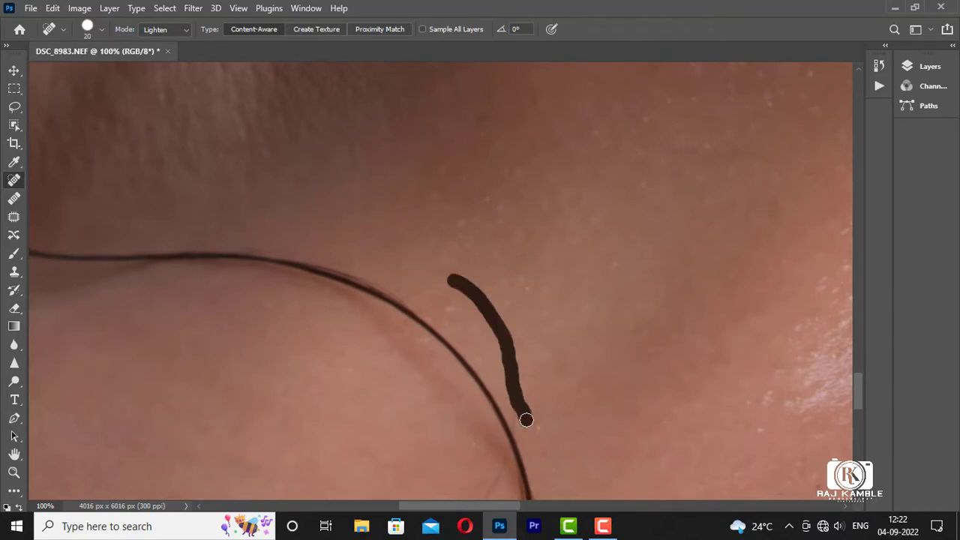
{"action": "scroll", "coordinate": [480, 277], "scroll_direction": "down", "scroll_amount": 2}
{"action": "scroll", "coordinate": [392, 432], "scroll_direction": "down", "scroll_amount": 2}
{"action": "scroll", "coordinate": [393, 432], "scroll_direction": "down", "scroll_amount": 3}
{"action": "scroll", "coordinate": [460, 242], "scroll_direction": "up", "scroll_amount": 1}
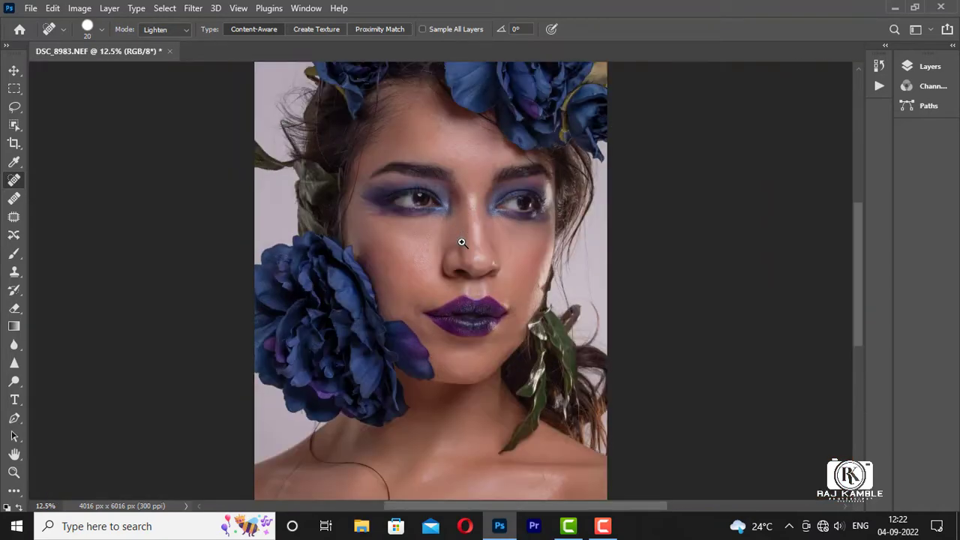
{"action": "scroll", "coordinate": [461, 242], "scroll_direction": "up", "scroll_amount": 1}
Step: In Face-Aware Liquify set eye sizes 10 and 26, width 26, tilt 20, lips 33/34, mouth width -49
{"action": "key", "text": "shift+ctrl+x"}
{"action": "scroll", "coordinate": [472, 236], "scroll_direction": "up", "scroll_amount": 2}
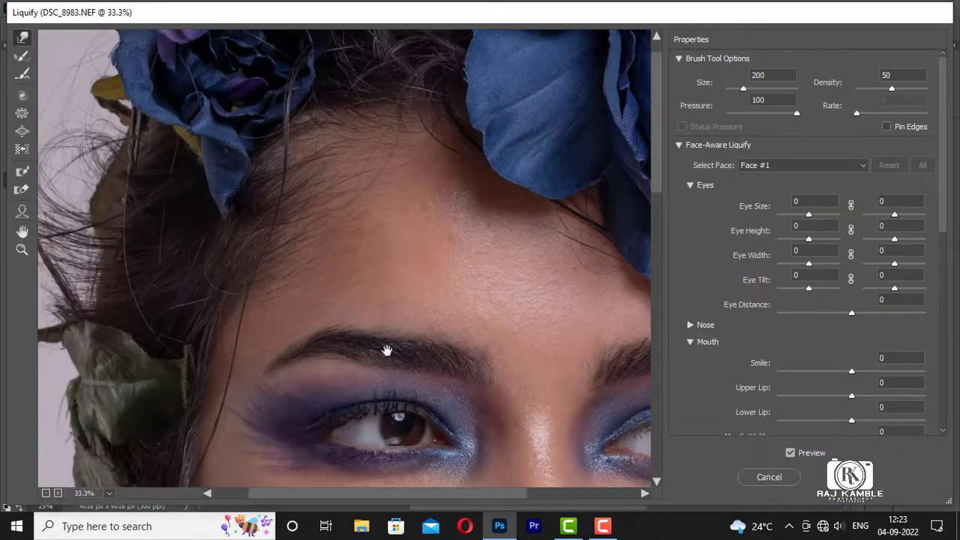
{"action": "scroll", "coordinate": [360, 198], "scroll_direction": "down", "scroll_amount": 2}
{"action": "scroll", "coordinate": [578, 199], "scroll_direction": "down", "scroll_amount": 1}
{"action": "scroll", "coordinate": [570, 248], "scroll_direction": "down", "scroll_amount": 1}
{"action": "left_click_drag", "start_coordinate": [808, 215], "coordinate": [810, 215]}
{"action": "left_click_drag", "start_coordinate": [816, 238], "coordinate": [814, 288]}
{"action": "left_click_drag", "start_coordinate": [894, 216], "coordinate": [903, 215]}
{"action": "key", "text": "ctrl+0"}
{"action": "scroll", "coordinate": [825, 337], "scroll_direction": "down", "scroll_amount": 2}
{"action": "mouse_move", "coordinate": [851, 328]}
{"action": "left_mouse_down"}
{"action": "mouse_move", "coordinate": [845, 338]}
{"action": "mouse_move", "coordinate": [876, 354]}
{"action": "mouse_move", "coordinate": [815, 377]}
{"action": "left_mouse_up"}
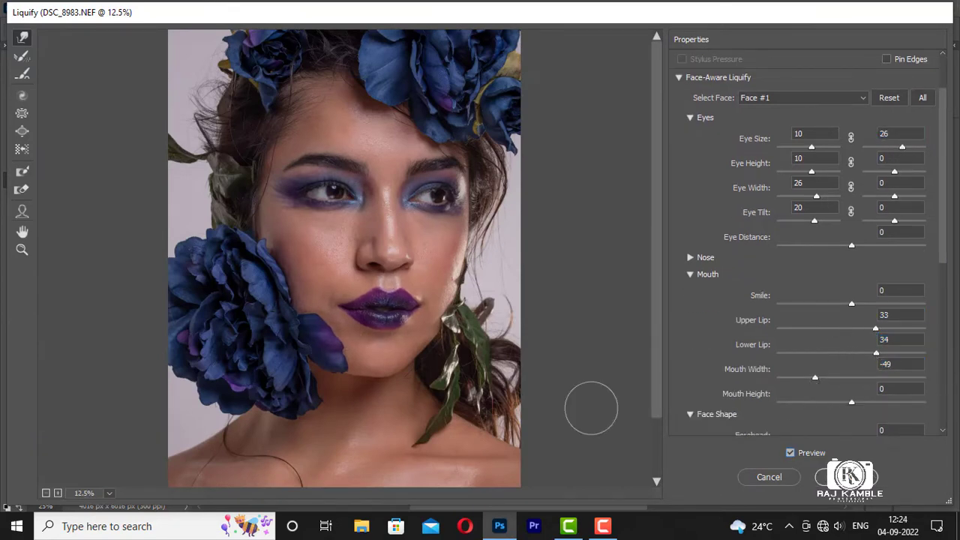
Step: Apply the Liquify changes and run the retouch action with Dust & Scratches radius 25
{"action": "key", "text": "Return"}
{"action": "scroll", "coordinate": [450, 214], "scroll_direction": "up", "scroll_amount": 4}
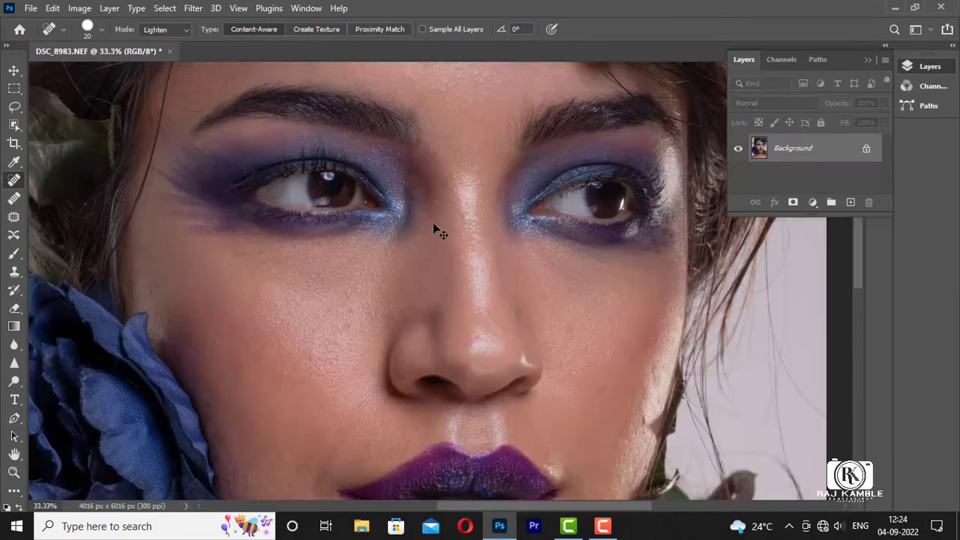
{"action": "key", "text": "alt+F9"}
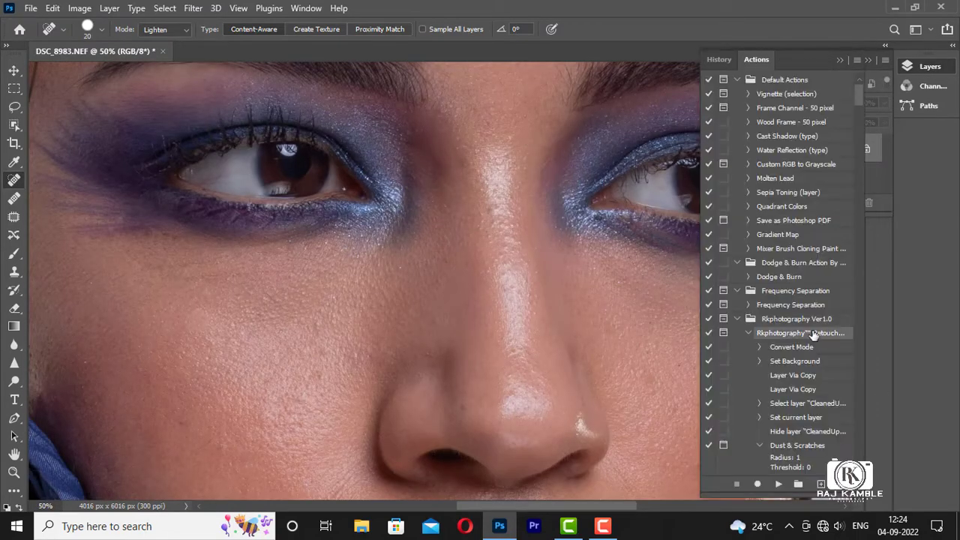
{"action": "left_click_drag", "start_coordinate": [433, 69], "coordinate": [193, 69]}
{"action": "left_click_drag", "start_coordinate": [180, 293], "coordinate": [198, 293]}
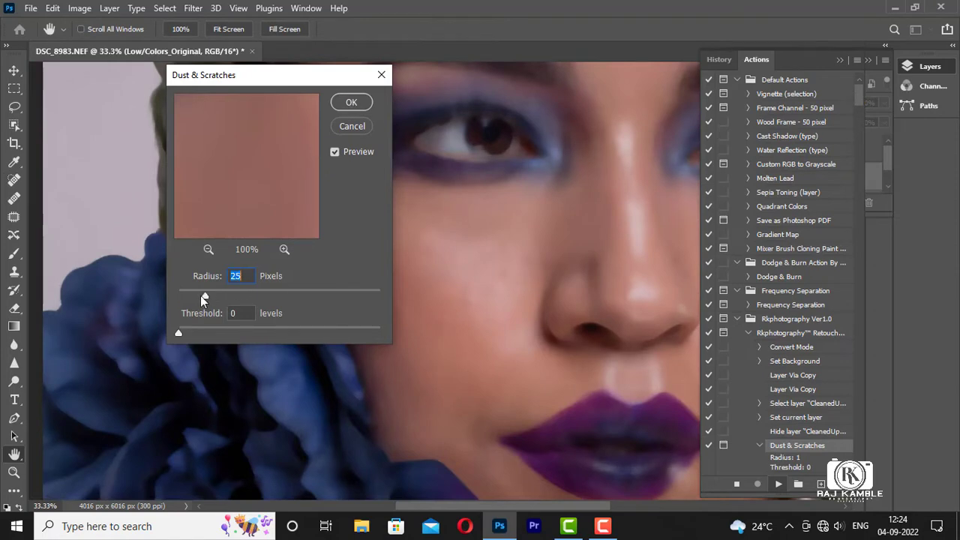
{"action": "key", "text": "Return"}
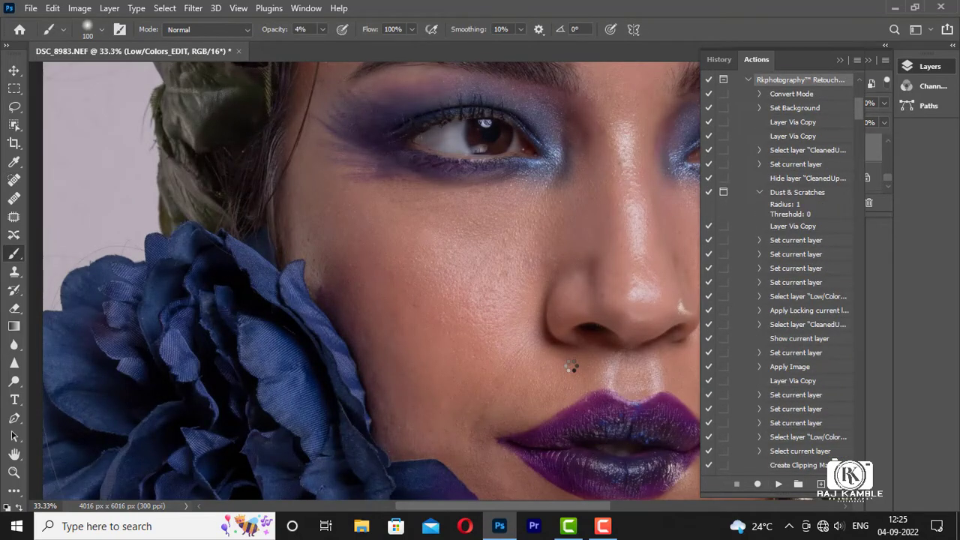
Step: Lasso the forehead on Low/Colors_EDIT and apply a Gaussian Blur of about 37 px
{"action": "left_click", "coordinate": [840, 59]}
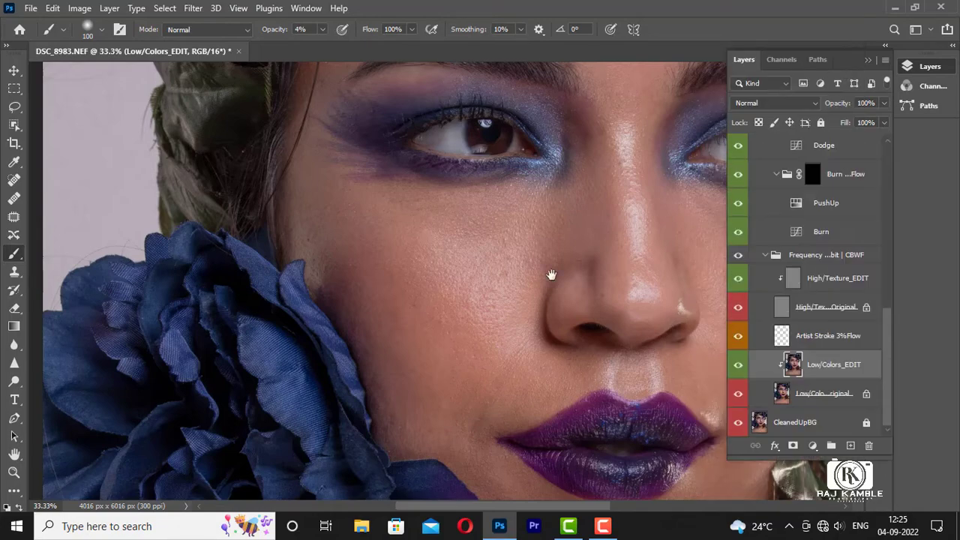
{"action": "key", "text": "ctrl+plus"}
{"action": "key", "text": "l"}
{"action": "scroll", "coordinate": [212, 201], "scroll_direction": "up", "scroll_amount": 3}
{"action": "key", "text": "ctrl+minus"}
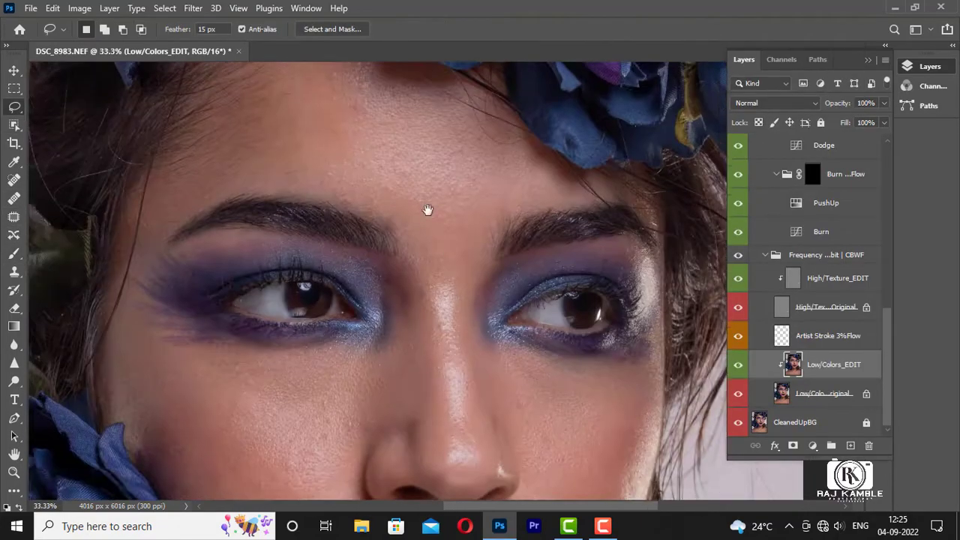
{"action": "left_click_drag", "start_coordinate": [577, 223], "coordinate": [383, 242]}
{"action": "left_click_drag", "start_coordinate": [383, 70], "coordinate": [381, 64]}
{"action": "left_click", "coordinate": [193, 8]}
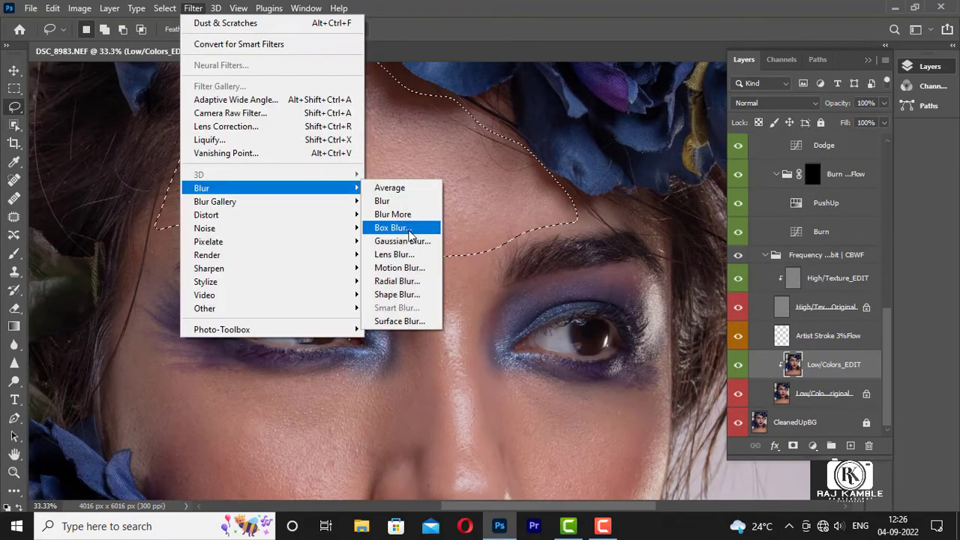
{"action": "left_click", "coordinate": [392, 221]}
{"action": "left_click_drag", "start_coordinate": [644, 364], "coordinate": [668, 364]}
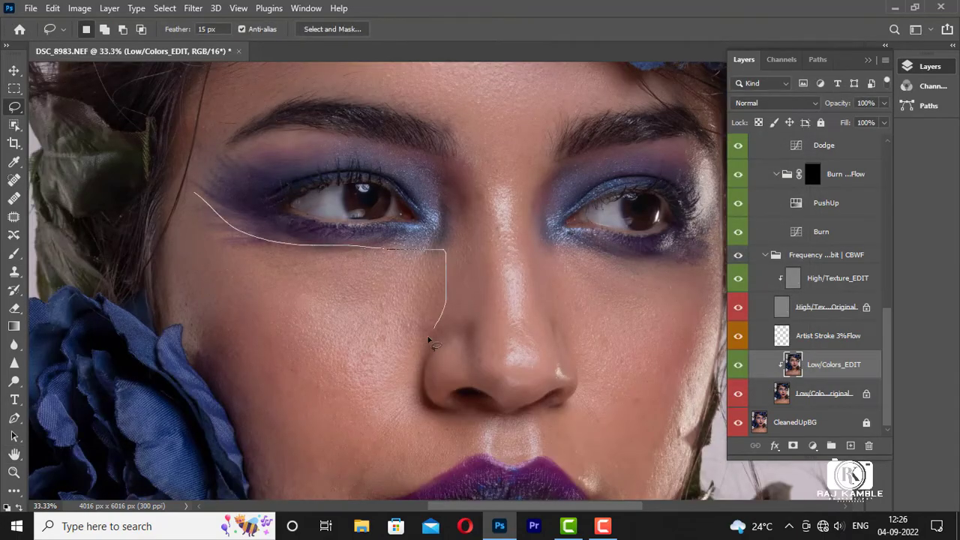
Step: Lasso both cheeks down to the jaw and apply Gaussian Blur to them
{"action": "left_click_drag", "start_coordinate": [224, 381], "coordinate": [248, 480]}
{"action": "left_click", "coordinate": [193, 8]}
{"action": "left_click", "coordinate": [393, 242]}
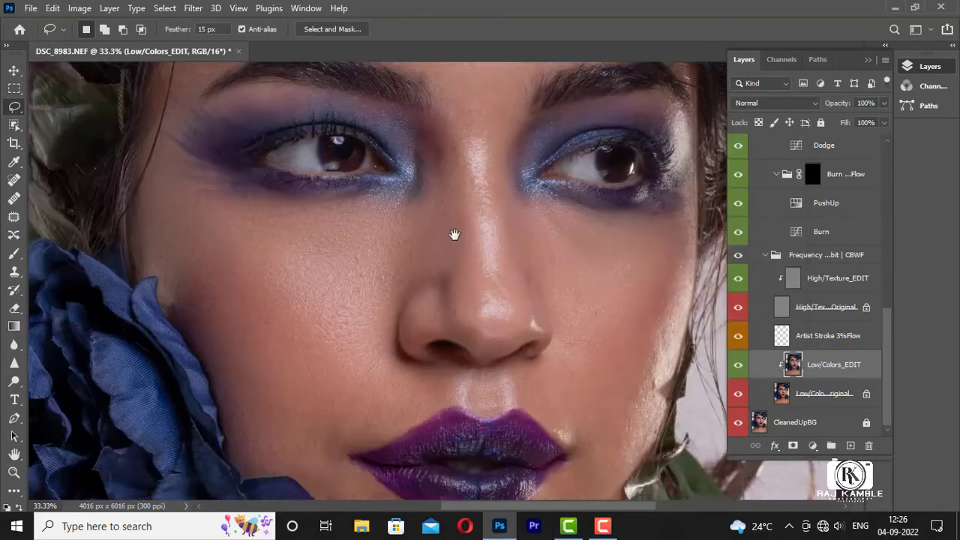
{"action": "left_click_drag", "start_coordinate": [453, 235], "coordinate": [386, 156]}
{"action": "left_click_drag", "start_coordinate": [491, 432], "coordinate": [461, 293]}
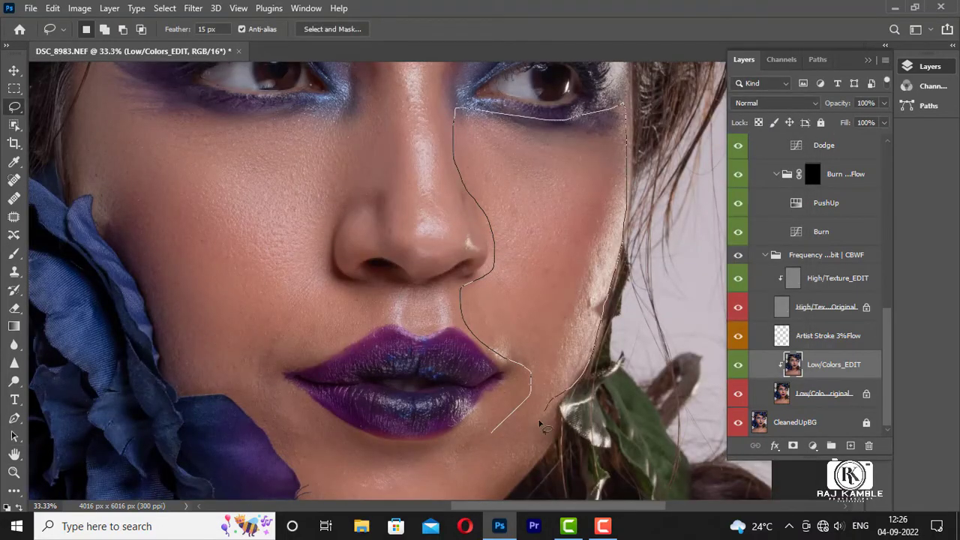
{"action": "left_click_drag", "start_coordinate": [540, 424], "coordinate": [525, 429]}
Step: Lasso the chin area beside the flower and apply Gaussian Blur to it
{"action": "left_click_drag", "start_coordinate": [291, 225], "coordinate": [321, 263]}
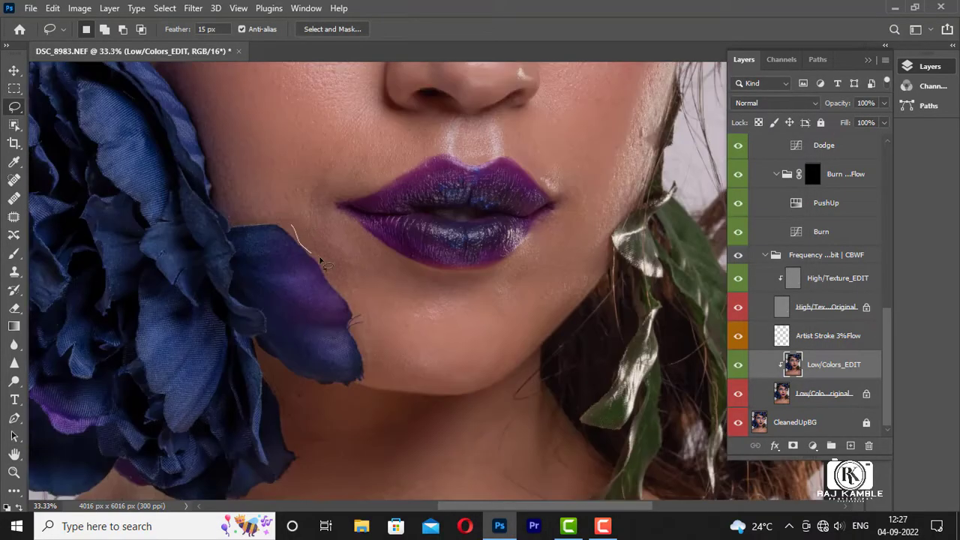
{"action": "left_click_drag", "start_coordinate": [584, 287], "coordinate": [604, 240]}
{"action": "left_click", "coordinate": [193, 8]}
{"action": "left_click", "coordinate": [270, 22]}
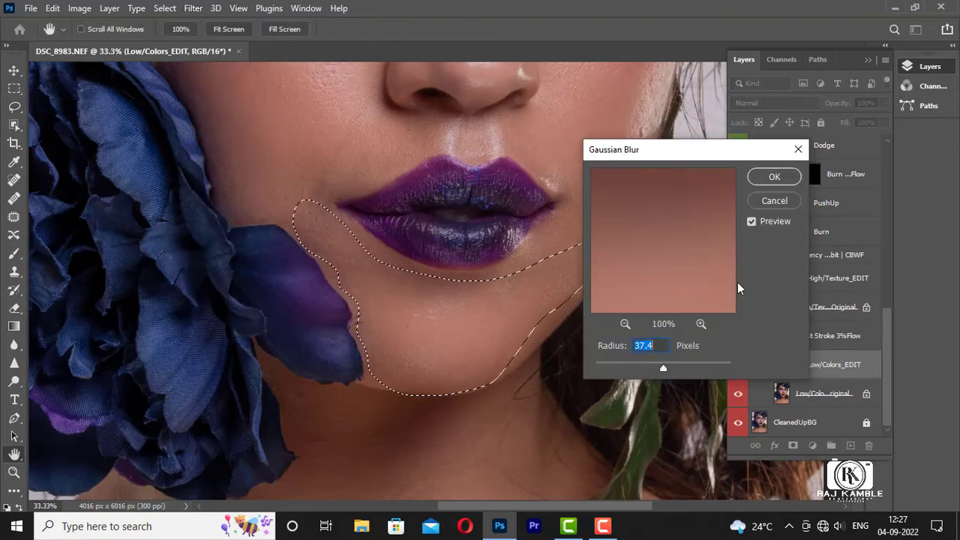
{"action": "left_click", "coordinate": [776, 175]}
Step: Lasso the nose and apply Gaussian Blur with a slightly raised radius
{"action": "left_click_drag", "start_coordinate": [457, 81], "coordinate": [429, 337]}
{"action": "left_click_drag", "start_coordinate": [493, 373], "coordinate": [420, 377]}
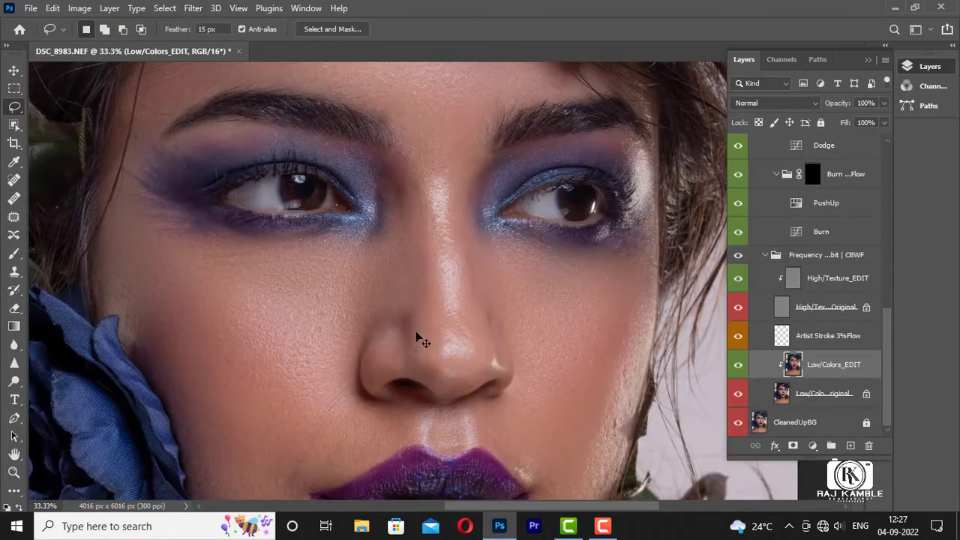
{"action": "left_click_drag", "start_coordinate": [512, 377], "coordinate": [450, 379]}
{"action": "left_click", "coordinate": [193, 7]}
{"action": "left_click", "coordinate": [398, 255]}
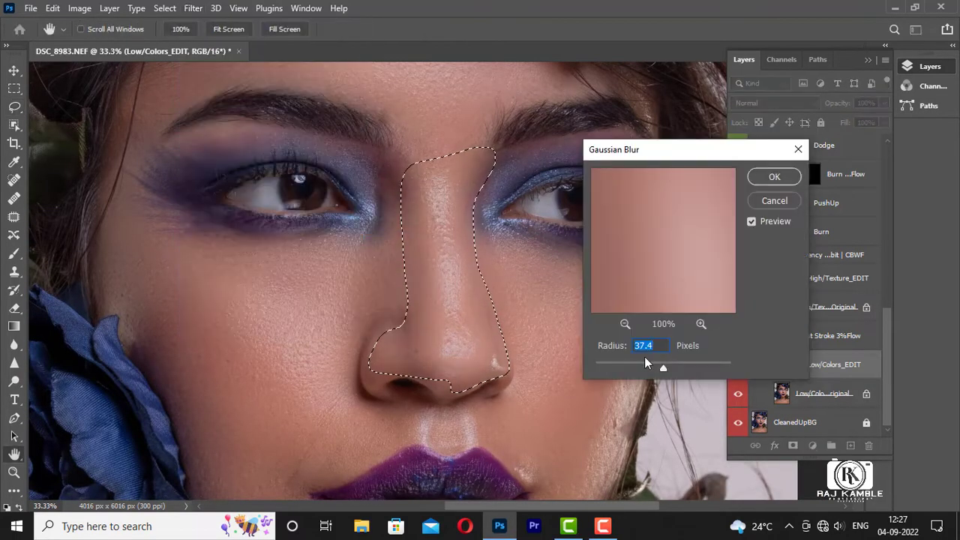
{"action": "left_click_drag", "start_coordinate": [660, 366], "coordinate": [666, 366]}
{"action": "left_click", "coordinate": [775, 175]}
Step: Outline the neck and left shoulder areas for smoothing, then deselect
{"action": "key", "text": "ctrl+minus"}
{"action": "scroll", "coordinate": [386, 184], "scroll_direction": "up", "scroll_amount": 1}
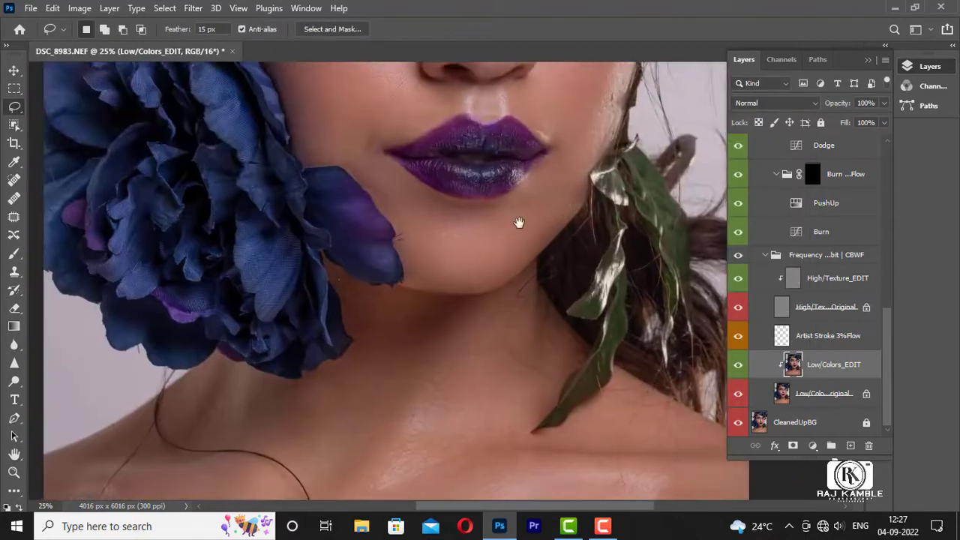
{"action": "left_click_drag", "start_coordinate": [386, 184], "coordinate": [379, 288]}
{"action": "left_click_drag", "start_coordinate": [622, 347], "coordinate": [593, 344]}
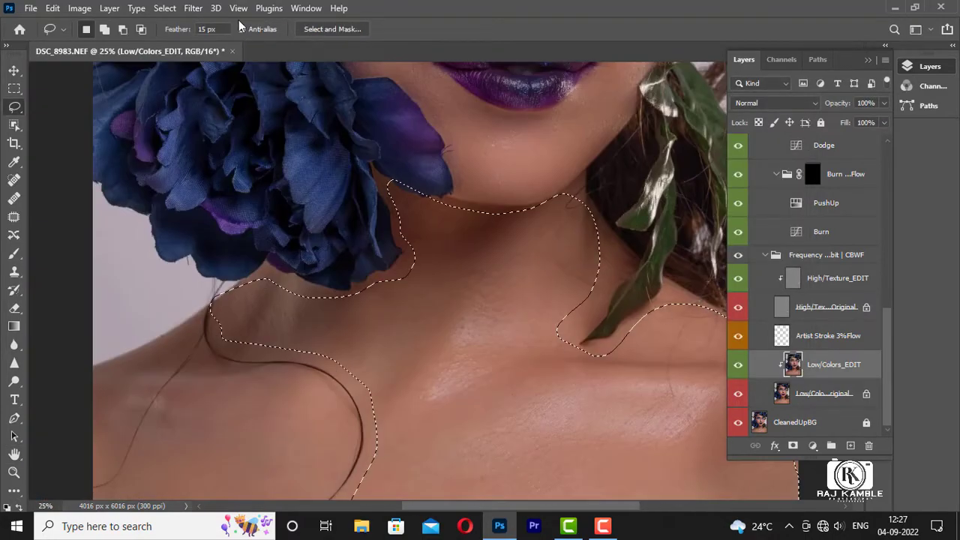
{"action": "left_click", "coordinate": [193, 7]}
{"action": "left_click", "coordinate": [217, 25]}
{"action": "key", "text": "ctrl+d"}
{"action": "key", "text": "ctrl+minus"}
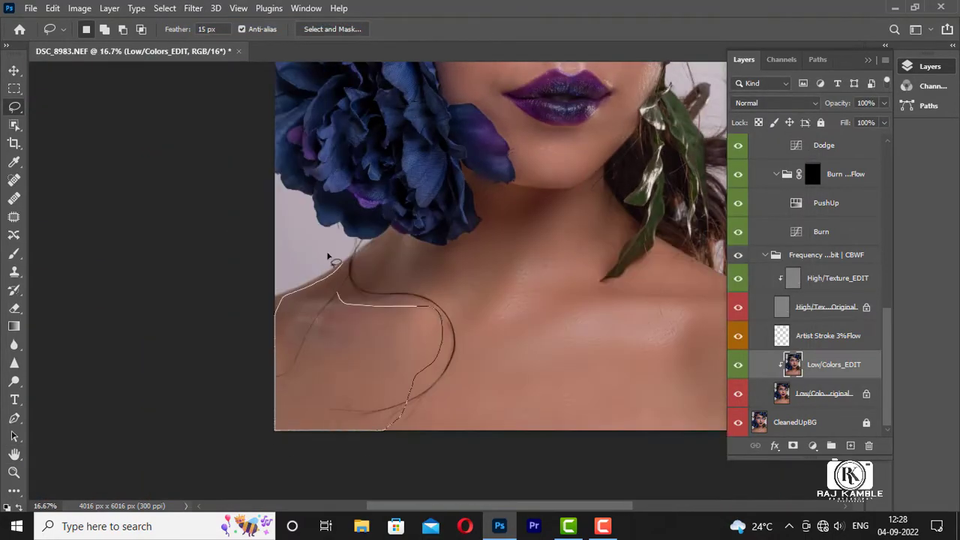
{"action": "left_click_drag", "start_coordinate": [328, 257], "coordinate": [335, 264]}
Step: Compare Low/Colors_EDIT on and off and set its opacity to 97%
{"action": "key", "text": "ctrl+0"}
{"action": "key", "text": "ctrl+plus"}
{"action": "key", "text": "ctrl+plus"}
{"action": "key", "text": "ctrl+plus"}
{"action": "left_click", "coordinate": [737, 366]}
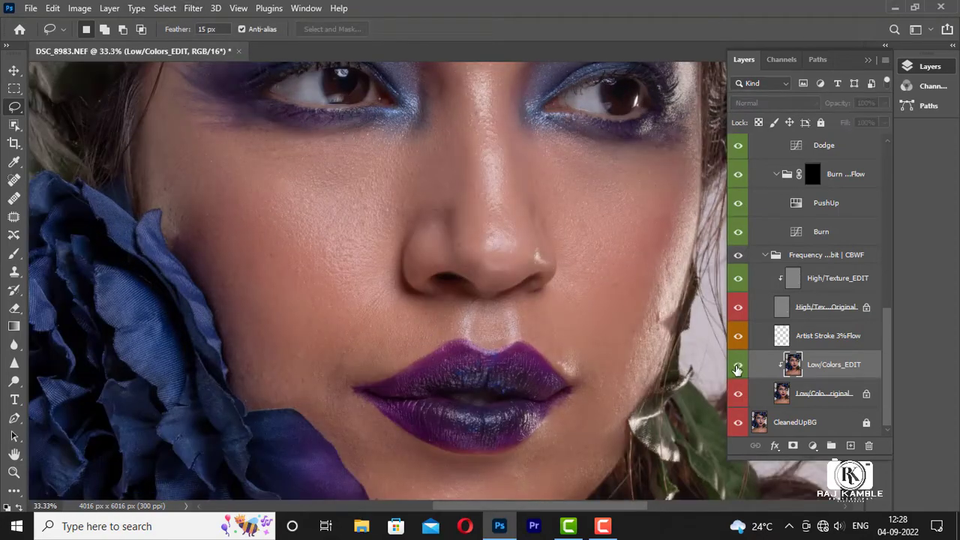
{"action": "left_click", "coordinate": [839, 105]}
{"action": "key", "text": "ctrl+minus"}
{"action": "key", "text": "ctrl+0"}
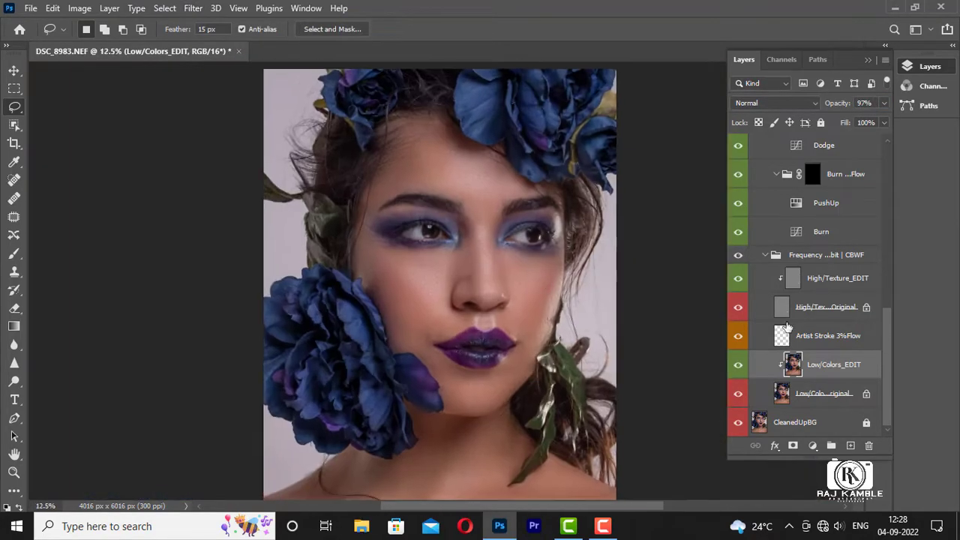
Step: Select the High/Texture_EDIT layer with the Patch tool, zoomed in on the nose
{"action": "key", "text": "alt+bracketright"}
{"action": "key", "text": "alt+bracketright"}
{"action": "key", "text": "alt+bracketright"}
{"action": "key", "text": "j"}
{"action": "key", "text": "ctrl+plus"}
{"action": "key", "text": "ctrl+plus"}
{"action": "key", "text": "ctrl+plus"}
{"action": "key", "text": "ctrl+plus"}
{"action": "key", "text": "ctrl+plus"}
{"action": "key", "text": "ctrl+plus"}
Step: Patch a blemish on the nose bridge onto clean skin
{"action": "mouse_move", "coordinate": [480, 146]}
{"action": "left_mouse_down"}
{"action": "mouse_move", "coordinate": [501, 230]}
{"action": "mouse_move", "coordinate": [493, 305]}
{"action": "left_mouse_up"}
{"action": "key", "text": "ctrl+d"}
{"action": "key", "text": "ctrl+minus"}
{"action": "key", "text": "ctrl+minus"}
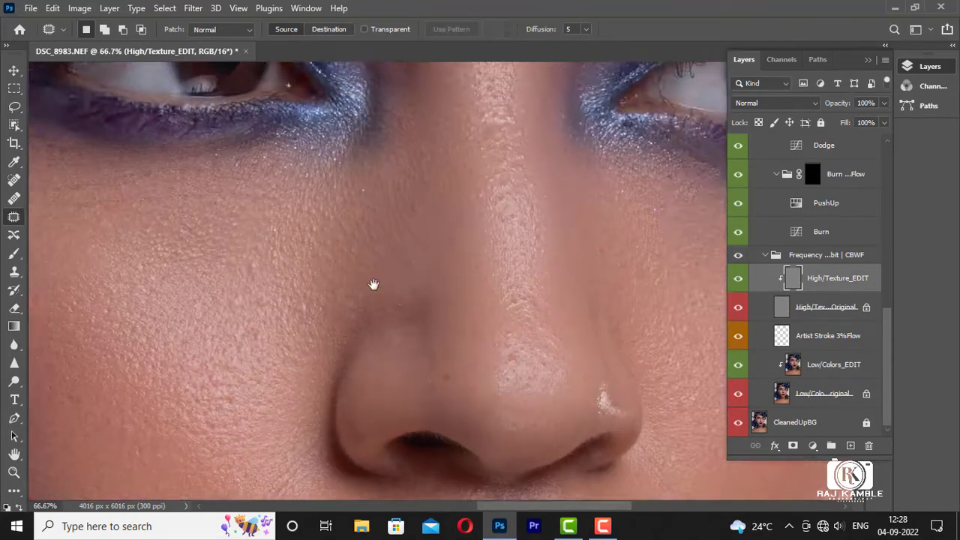
{"action": "scroll", "coordinate": [529, 352], "scroll_direction": "left", "scroll_amount": 2}
{"action": "scroll", "coordinate": [318, 225], "scroll_direction": "down", "scroll_amount": 5}
Step: Patch blemishes on the skin above the lips onto clean skin
{"action": "key", "text": "ctrl+plus"}
{"action": "key", "text": "ctrl+plus"}
{"action": "left_click_drag", "start_coordinate": [375, 142], "coordinate": [358, 165]}
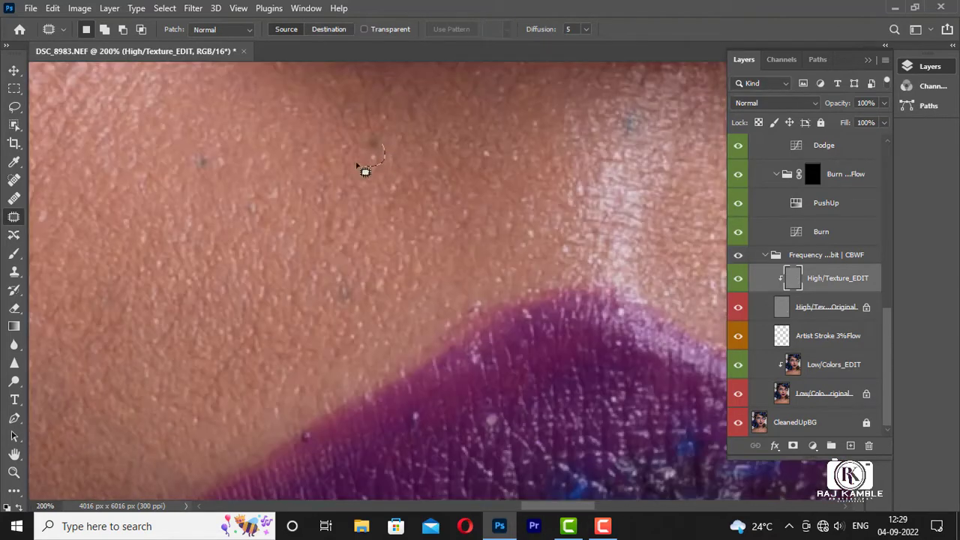
{"action": "scroll", "coordinate": [383, 363], "scroll_direction": "down", "scroll_amount": 3}
{"action": "scroll", "coordinate": [418, 275], "scroll_direction": "down", "scroll_amount": 2}
{"action": "key", "text": "ctrl+minus"}
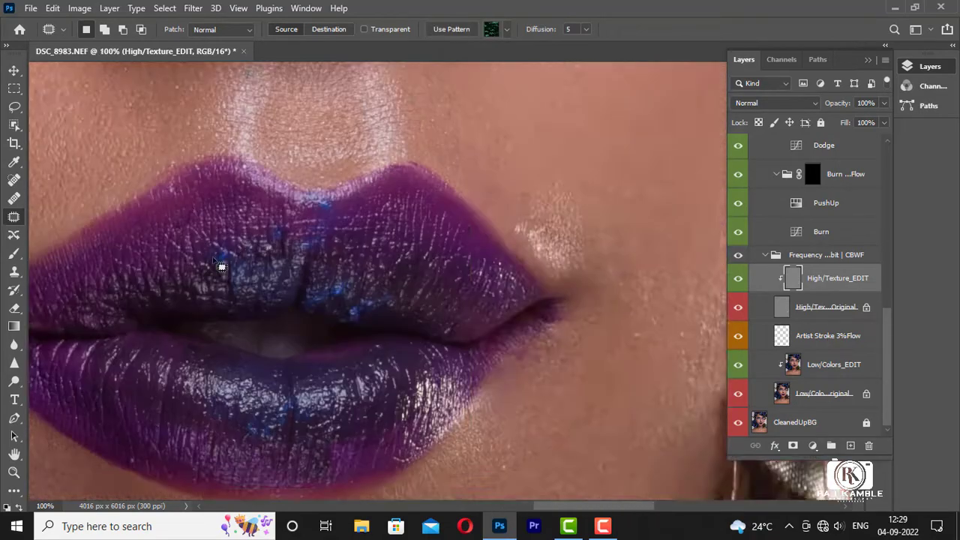
{"action": "key", "text": "ctrl+plus"}
{"action": "left_click_drag", "start_coordinate": [172, 229], "coordinate": [136, 222]}
{"action": "key", "text": "ctrl+d"}
Step: Patch another nose-bridge blemish and review the whole portrait
{"action": "key", "text": "ctrl+minus"}
{"action": "scroll", "coordinate": [291, 310], "scroll_direction": "down", "scroll_amount": 3}
{"action": "key", "text": "ctrl+0"}
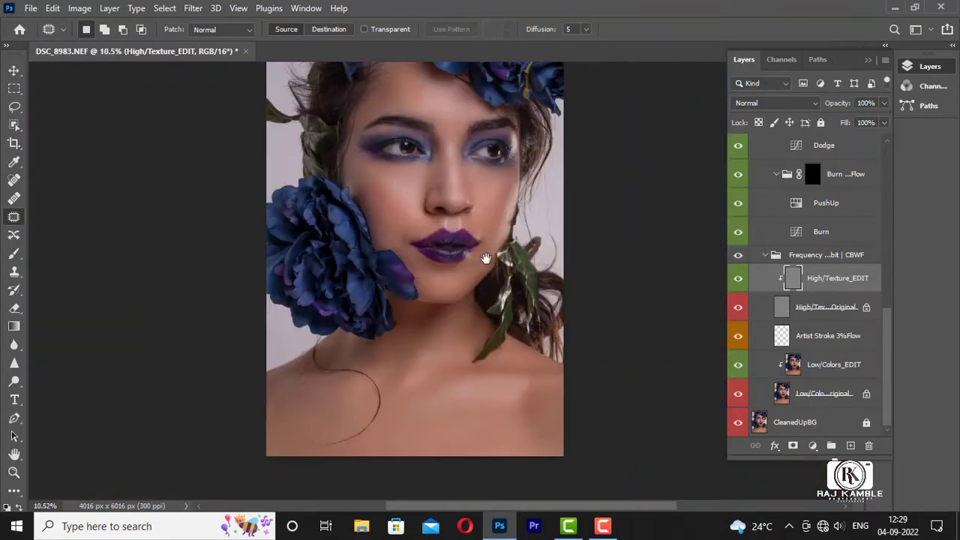
{"action": "key", "text": "ctrl+plus"}
{"action": "key", "text": "ctrl+plus"}
{"action": "key", "text": "ctrl+plus"}
{"action": "left_click_drag", "start_coordinate": [364, 186], "coordinate": [358, 167]}
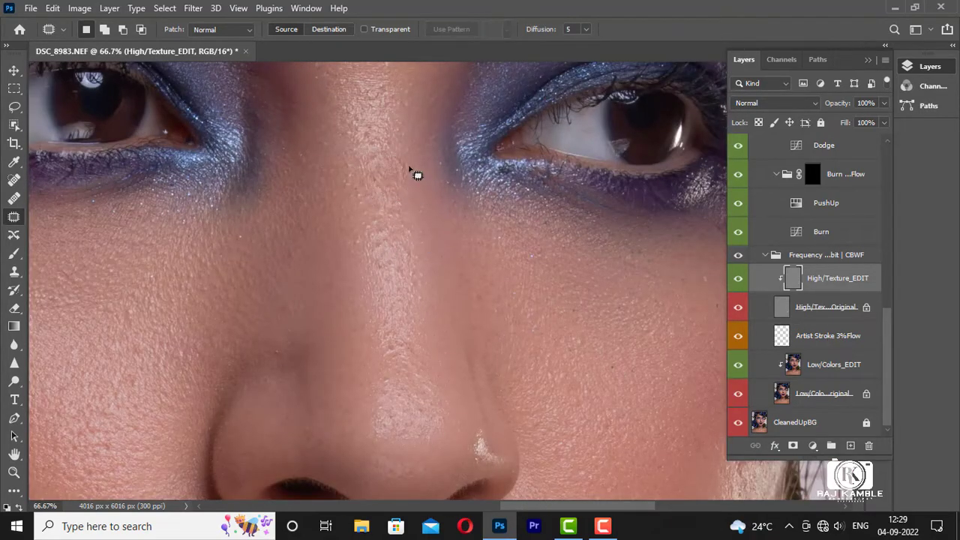
{"action": "key", "text": "ctrl+minus"}
{"action": "key", "text": "ctrl+minus"}
{"action": "key", "text": "ctrl+minus"}
{"action": "key", "text": "ctrl+minus"}
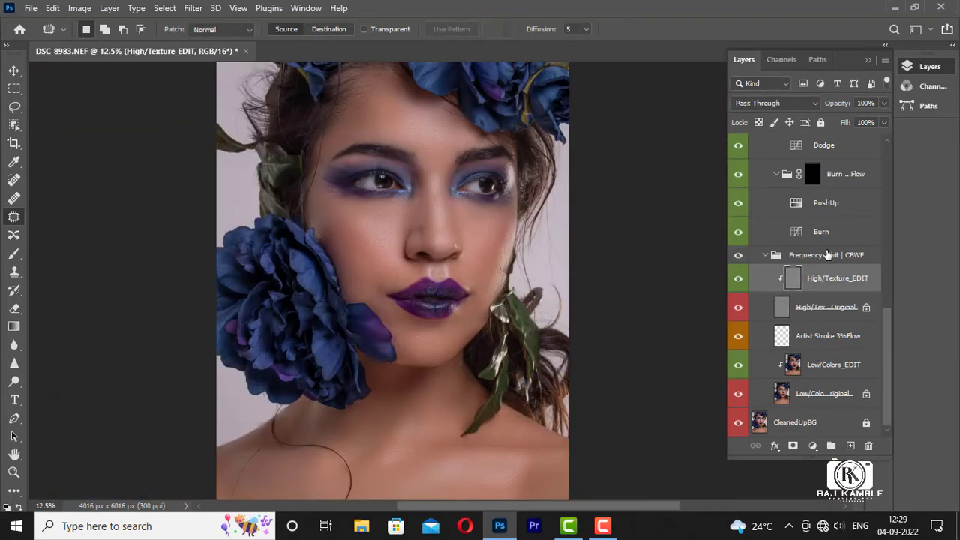
{"action": "left_click", "coordinate": [827, 255]}
{"action": "scroll", "coordinate": [882, 227], "scroll_direction": "up", "scroll_amount": 3}
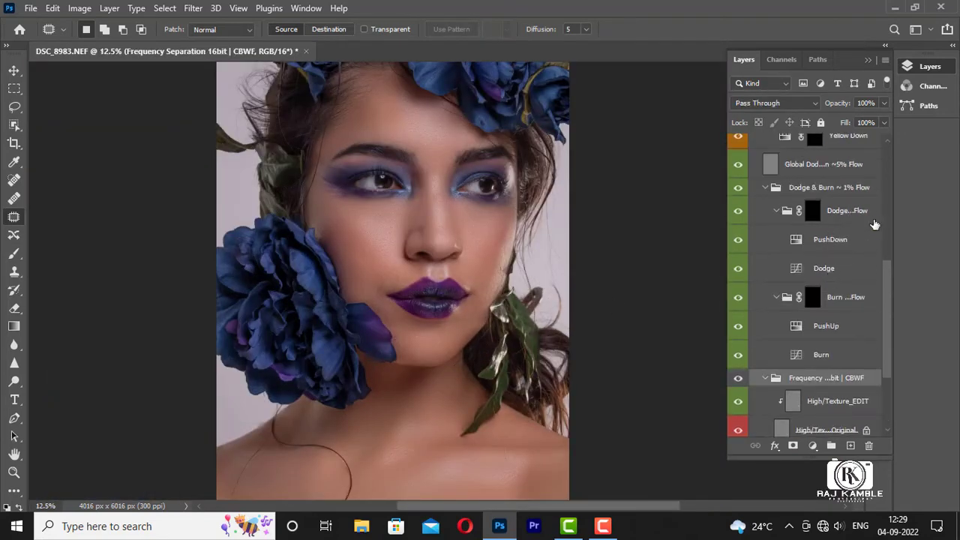
Step: Set up a soft brush at 4% flow on the Dodge group's mask
{"action": "left_click", "coordinate": [862, 214]}
{"action": "key", "text": "ctrl+plus"}
{"action": "type", "text": "b"}
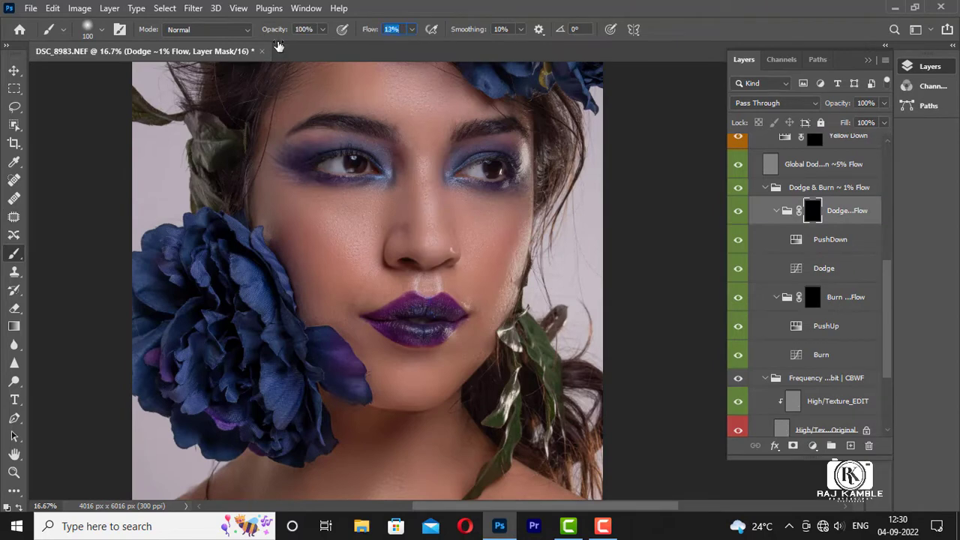
{"action": "type", "text": "4"}
{"action": "key", "text": "Return"}
{"action": "key", "text": "ctrl+plus"}
{"action": "key", "text": "bracketright"}
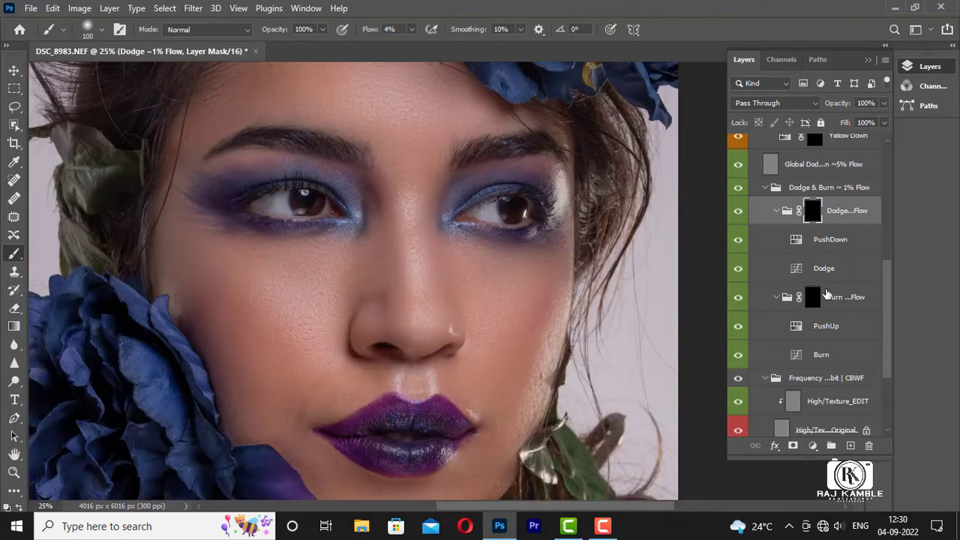
Step: Paint shading strokes on the Burn group's mask with brush sizes from 90 to 300
{"action": "left_click", "coordinate": [827, 294]}
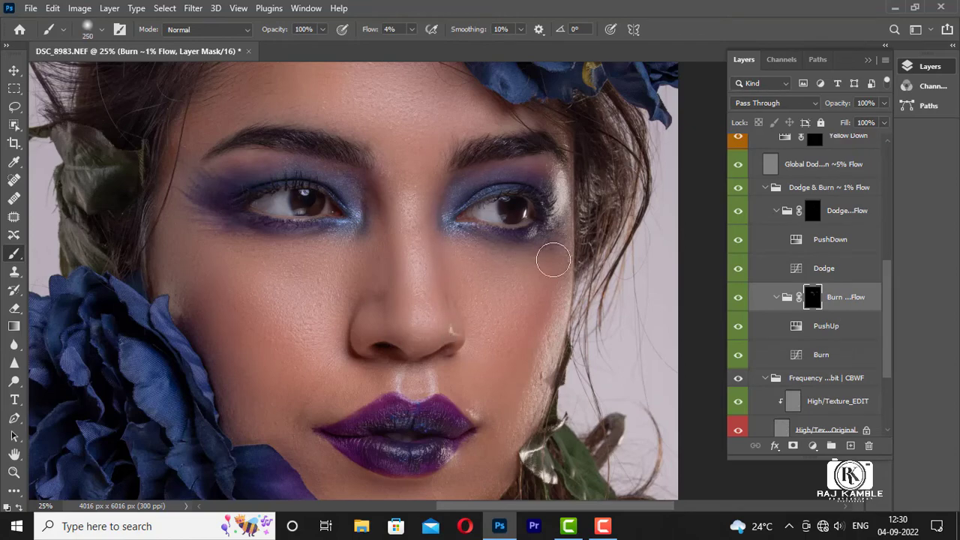
{"action": "key", "text": "bracketleft"}
{"action": "scroll", "coordinate": [533, 296], "scroll_direction": "down", "scroll_amount": 2}
{"action": "scroll", "coordinate": [510, 332], "scroll_direction": "down", "scroll_amount": 2}
{"action": "key", "text": "bracketleft"}
{"action": "key", "text": "bracketleft"}
{"action": "key", "text": "bracketleft"}
{"action": "scroll", "coordinate": [339, 323], "scroll_direction": "up", "scroll_amount": 1}
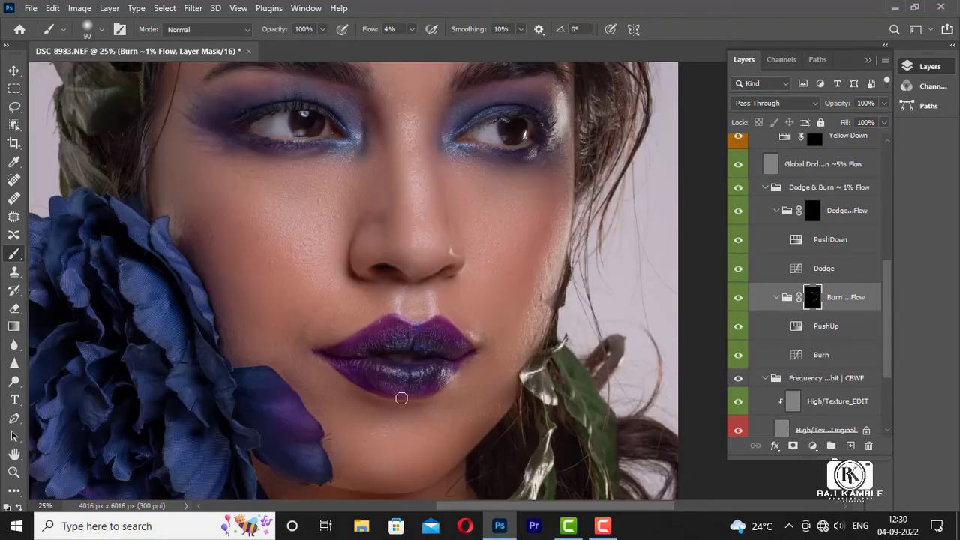
{"action": "key", "text": "bracketright"}
{"action": "key", "text": "bracketright"}
{"action": "key", "text": "bracketright"}
{"action": "scroll", "coordinate": [218, 117], "scroll_direction": "up", "scroll_amount": 3}
{"action": "key", "text": "ctrl+minus"}
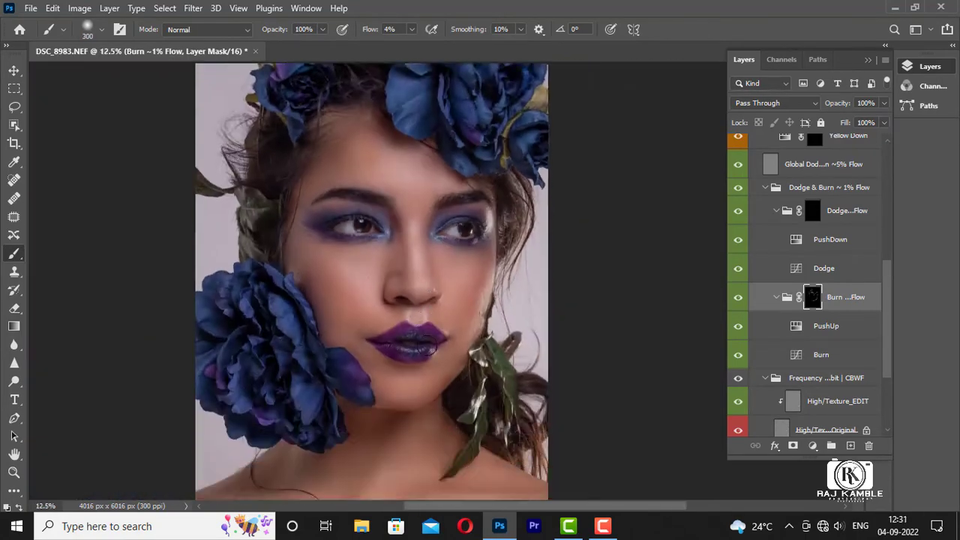
{"action": "key", "text": "ctrl+plus"}
{"action": "key", "text": "bracketleft"}
{"action": "key", "text": "bracketleft"}
{"action": "key", "text": "bracketleft"}
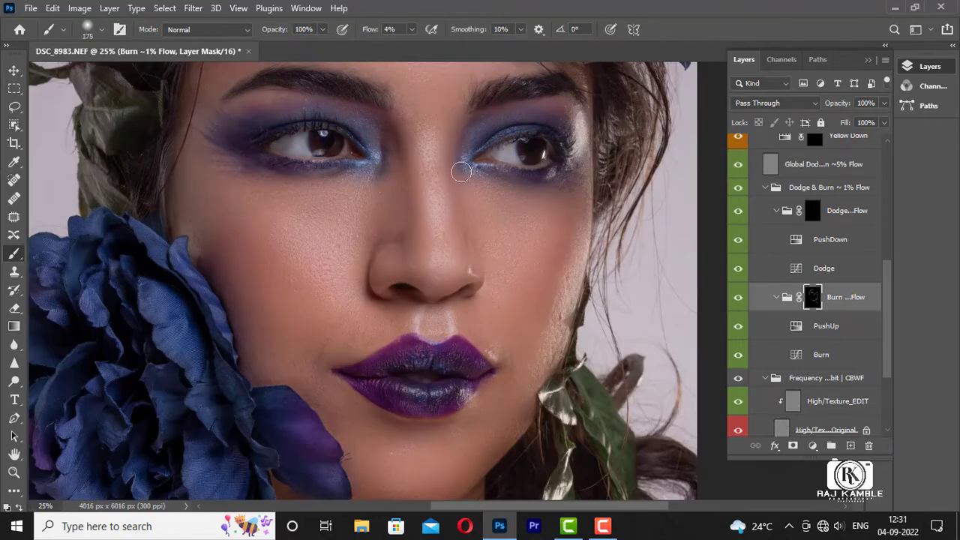
Step: Paint highlight strokes on the Dodge group's mask at varying brush sizes
{"action": "left_click", "coordinate": [812, 211]}
{"action": "key", "text": "bracketright"}
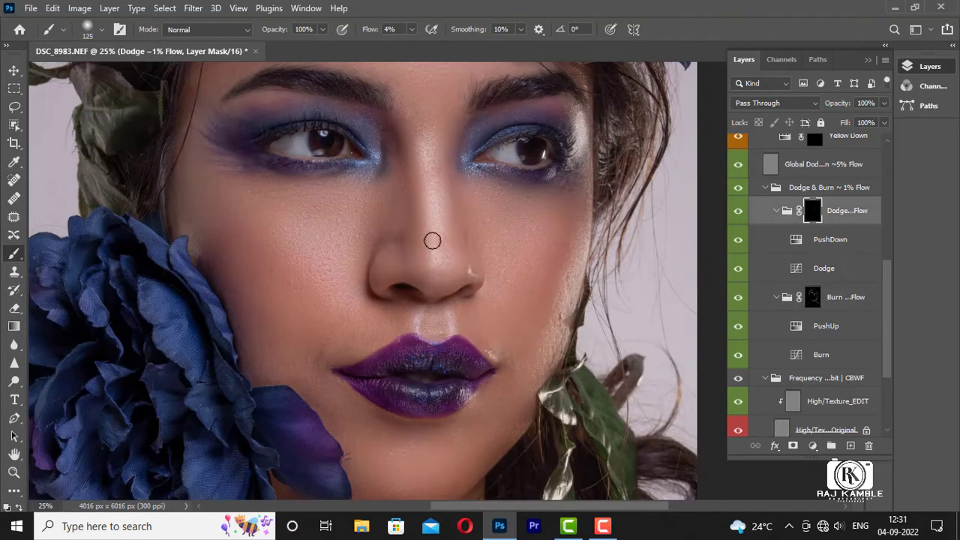
{"action": "scroll", "coordinate": [306, 270], "scroll_direction": "up", "scroll_amount": 3}
{"action": "key", "text": "bracketright"}
{"action": "key", "text": "bracketright"}
{"action": "key", "text": "bracketright"}
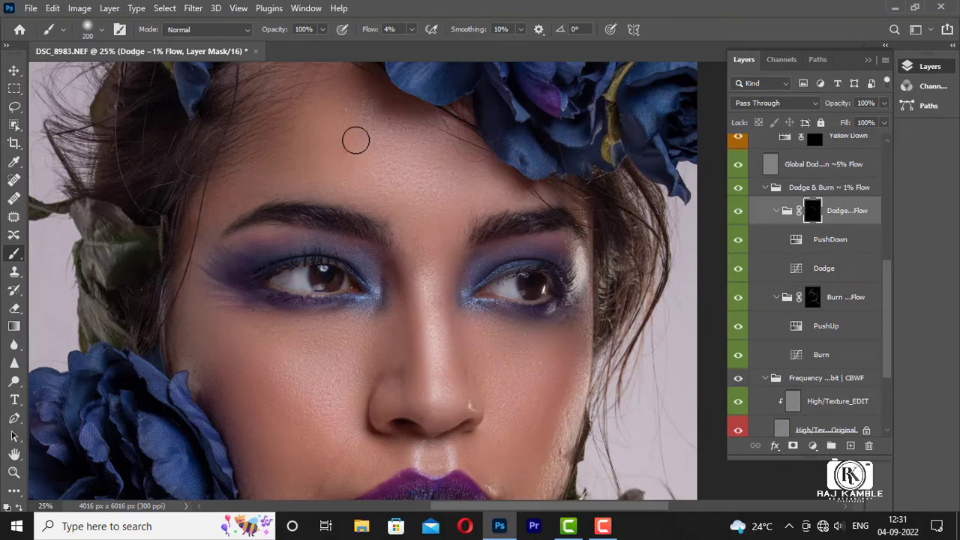
{"action": "scroll", "coordinate": [355, 141], "scroll_direction": "up", "scroll_amount": 1}
{"action": "key", "text": "bracketleft"}
{"action": "key", "text": "bracketleft"}
{"action": "key", "text": "bracketleft"}
{"action": "scroll", "coordinate": [425, 349], "scroll_direction": "down", "scroll_amount": 6}
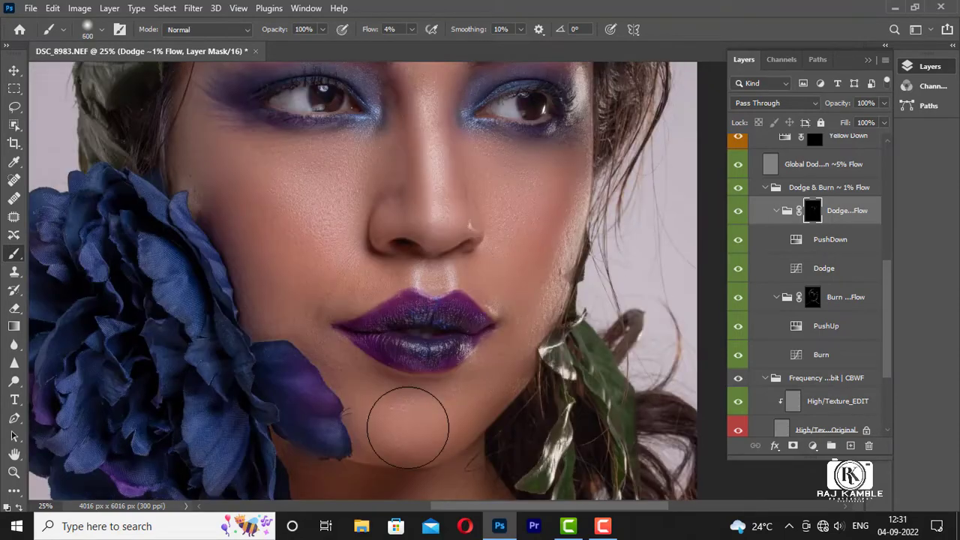
{"action": "scroll", "coordinate": [543, 257], "scroll_direction": "left", "scroll_amount": 3}
{"action": "scroll", "coordinate": [561, 156], "scroll_direction": "up", "scroll_amount": 1}
{"action": "key", "text": "bracketleft"}
{"action": "key", "text": "bracketleft"}
{"action": "key", "text": "bracketleft"}
{"action": "scroll", "coordinate": [627, 293], "scroll_direction": "down", "scroll_amount": 2}
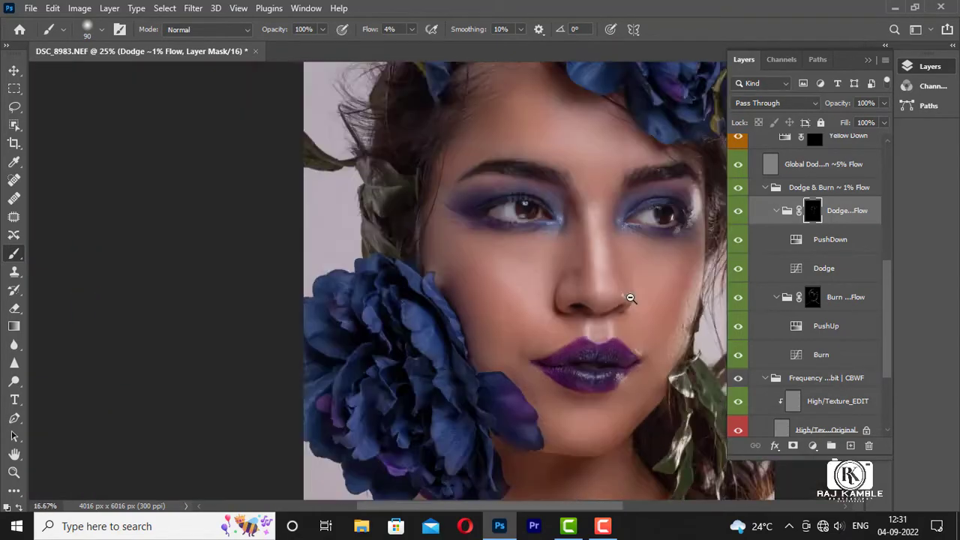
{"action": "scroll", "coordinate": [423, 249], "scroll_direction": "up", "scroll_amount": 1}
{"action": "scroll", "coordinate": [424, 208], "scroll_direction": "down", "scroll_amount": 5}
{"action": "key", "text": "bracketright"}
{"action": "key", "text": "bracketright"}
{"action": "key", "text": "bracketright"}
{"action": "scroll", "coordinate": [413, 236], "scroll_direction": "up", "scroll_amount": 8}
{"action": "key", "text": "bracketright"}
{"action": "key", "text": "bracketright"}
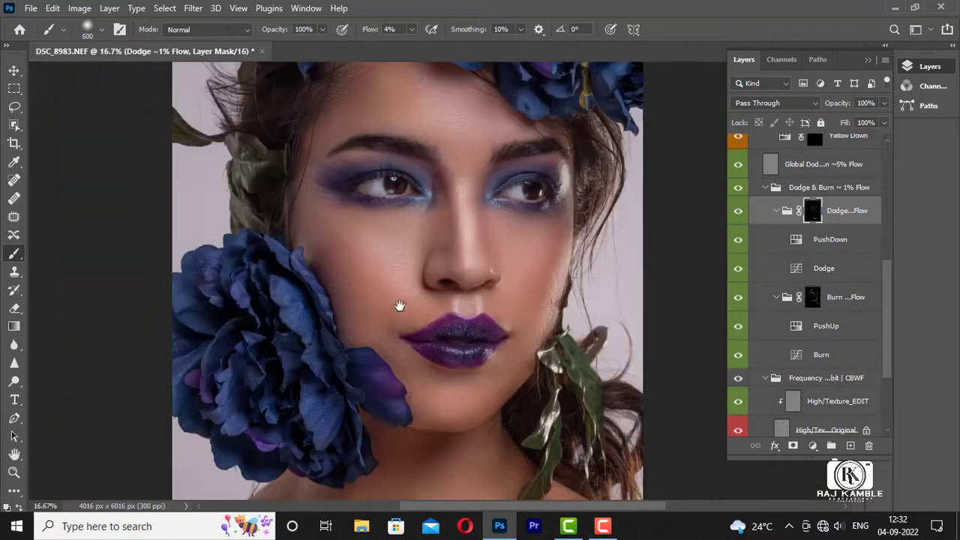
Step: Raise the brush flow to 10% and continue dodging highlights
{"action": "key", "text": "shift+1"}
{"action": "scroll", "coordinate": [383, 234], "scroll_direction": "down", "scroll_amount": 5}
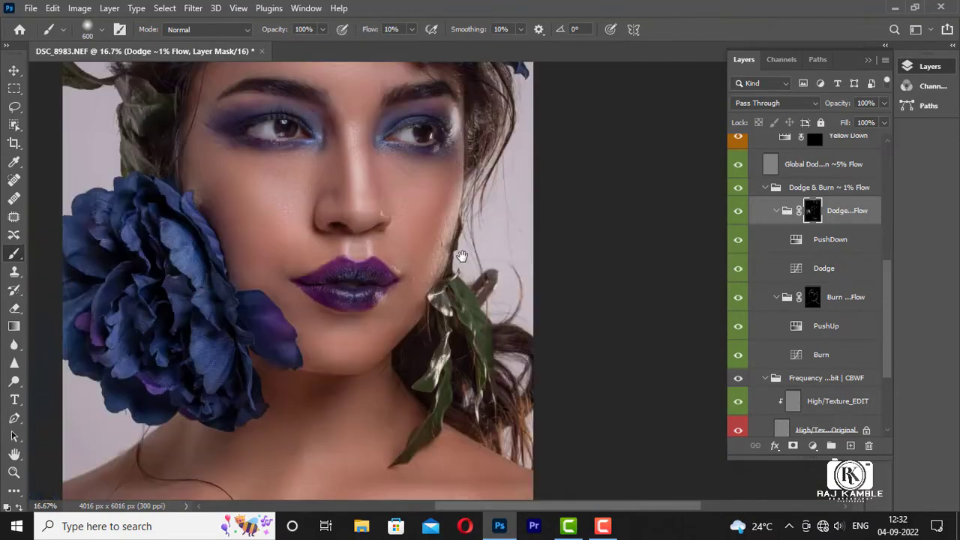
{"action": "scroll", "coordinate": [439, 150], "scroll_direction": "up", "scroll_amount": 1}
{"action": "scroll", "coordinate": [423, 308], "scroll_direction": "down", "scroll_amount": 1}
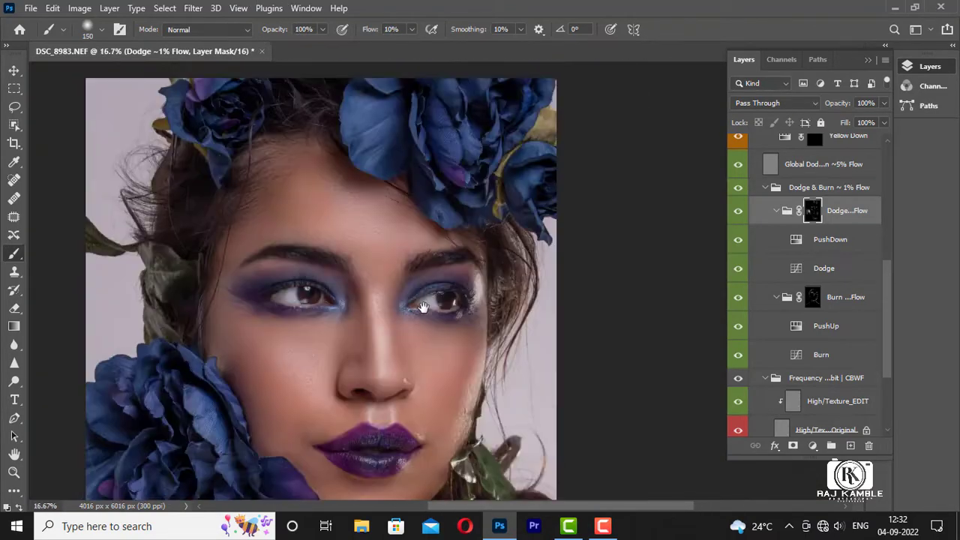
{"action": "scroll", "coordinate": [196, 347], "scroll_direction": "down", "scroll_amount": 1}
{"action": "scroll", "coordinate": [821, 240], "scroll_direction": "up", "scroll_amount": 2}
Step: Burn shadows around the eye and eyebrow on the Burn mask with a smaller brush
{"action": "left_click", "coordinate": [840, 349]}
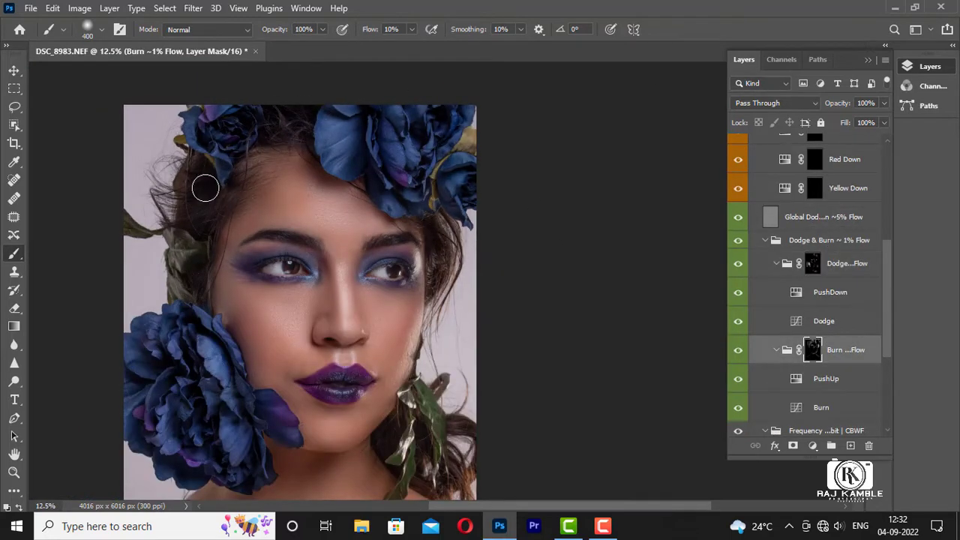
{"action": "scroll", "coordinate": [143, 300], "scroll_direction": "down", "scroll_amount": 2}
{"action": "key", "text": "bracketleft"}
{"action": "key", "text": "bracketleft"}
{"action": "key", "text": "bracketleft"}
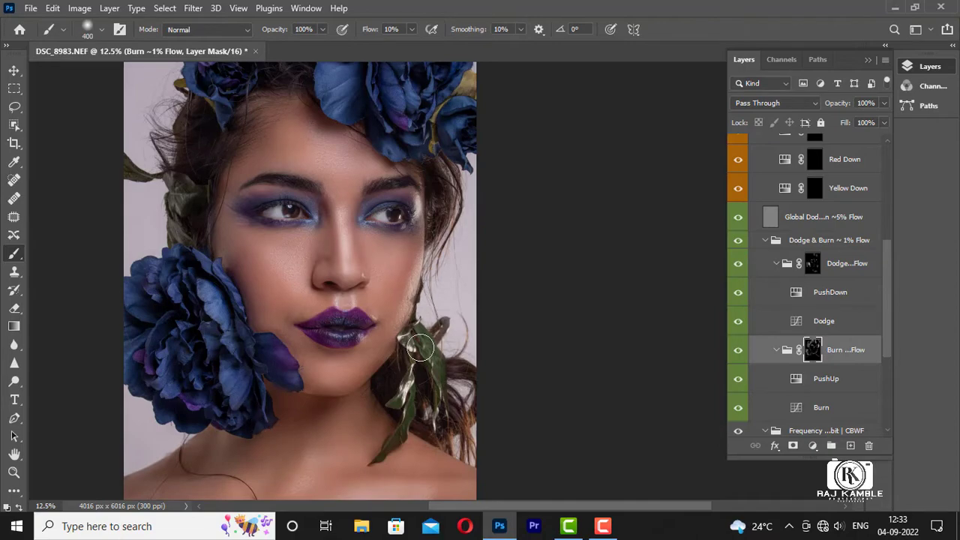
{"action": "scroll", "coordinate": [375, 172], "scroll_direction": "up", "scroll_amount": 1}
{"action": "scroll", "coordinate": [375, 199], "scroll_direction": "up", "scroll_amount": 3}
{"action": "scroll", "coordinate": [420, 188], "scroll_direction": "up", "scroll_amount": 1}
{"action": "key", "text": "bracketleft"}
{"action": "key", "text": "bracketleft"}
{"action": "key", "text": "bracketleft"}
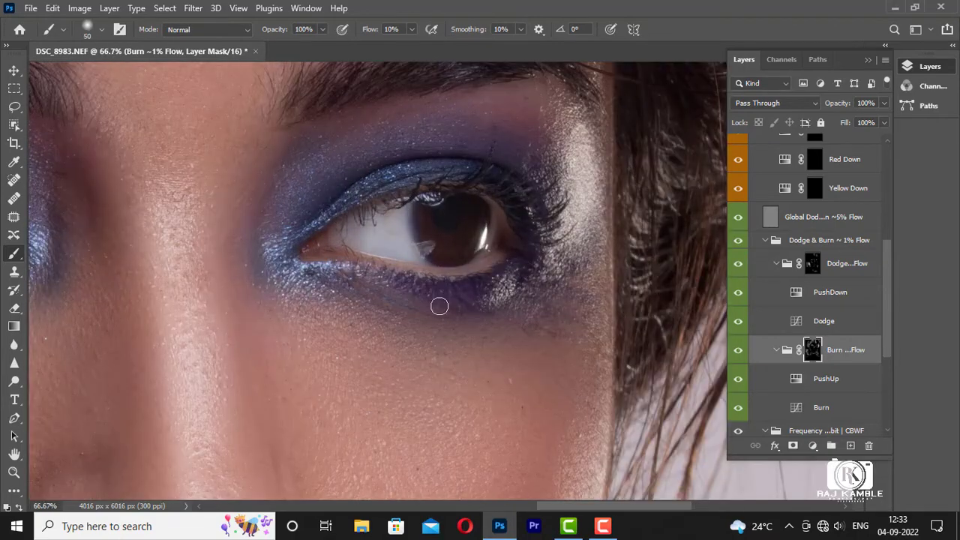
{"action": "scroll", "coordinate": [439, 306], "scroll_direction": "up", "scroll_amount": 3}
{"action": "key", "text": "bracketright"}
{"action": "key", "text": "bracketright"}
{"action": "key", "text": "bracketright"}
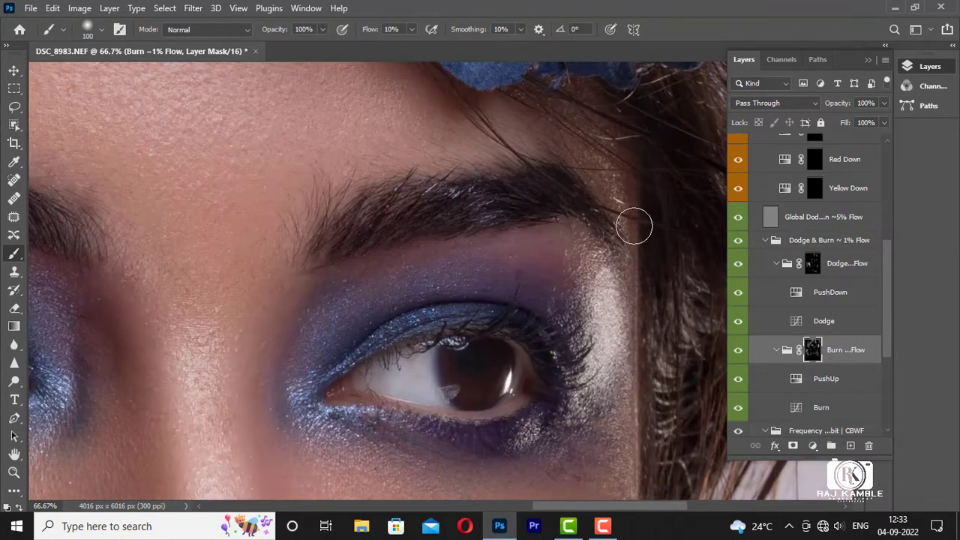
{"action": "scroll", "coordinate": [634, 225], "scroll_direction": "down", "scroll_amount": 2}
{"action": "scroll", "coordinate": [454, 275], "scroll_direction": "down", "scroll_amount": 2}
{"action": "scroll", "coordinate": [455, 275], "scroll_direction": "down", "scroll_amount": 2}
{"action": "scroll", "coordinate": [761, 274], "scroll_direction": "up", "scroll_amount": 2}
Step: Paint the Red Down layer's mask over the face with an enlarged brush
{"action": "scroll", "coordinate": [761, 274], "scroll_direction": "up", "scroll_amount": 1}
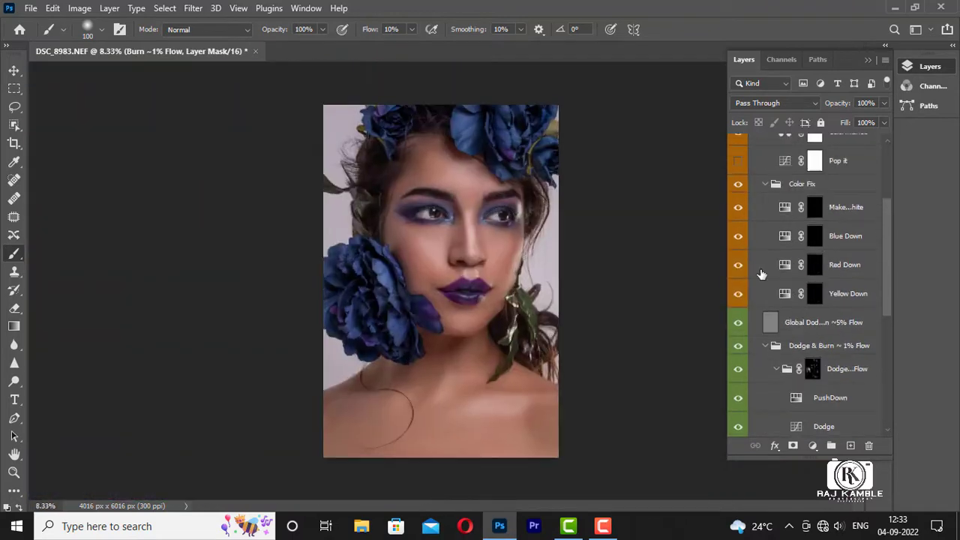
{"action": "left_click", "coordinate": [761, 273]}
{"action": "scroll", "coordinate": [439, 120], "scroll_direction": "up", "scroll_amount": 1}
{"action": "scroll", "coordinate": [322, 153], "scroll_direction": "up", "scroll_amount": 4}
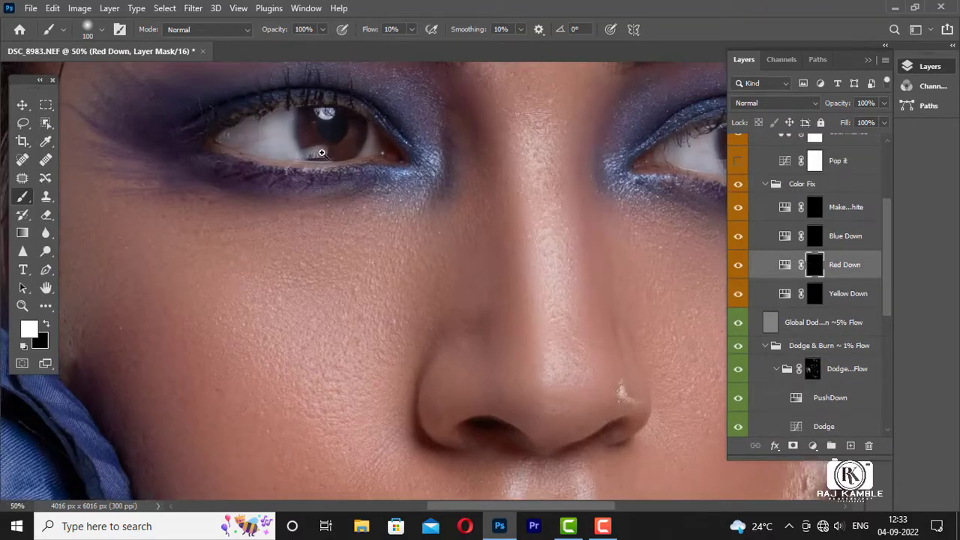
{"action": "scroll", "coordinate": [322, 153], "scroll_direction": "up", "scroll_amount": 1}
{"action": "scroll", "coordinate": [496, 322], "scroll_direction": "down", "scroll_amount": 2}
{"action": "scroll", "coordinate": [496, 322], "scroll_direction": "down", "scroll_amount": 2}
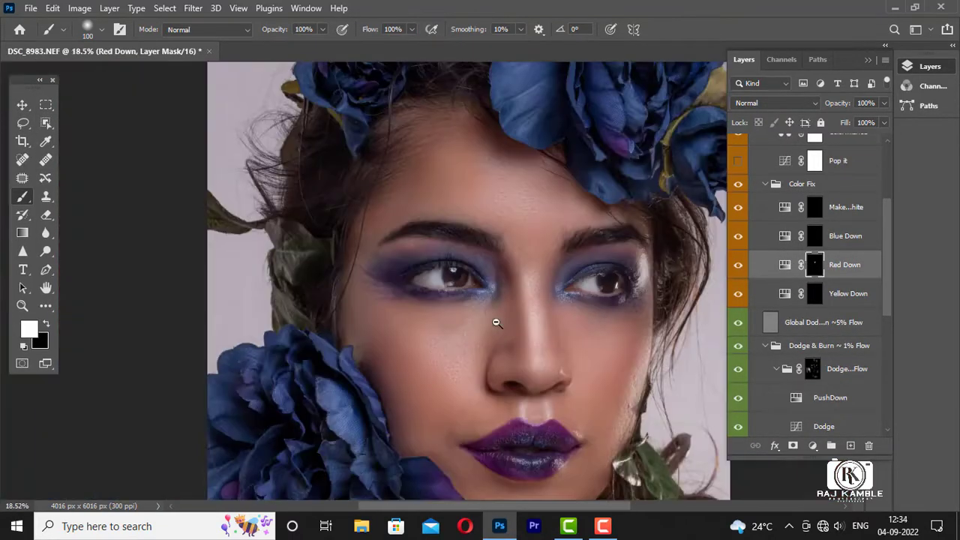
{"action": "scroll", "coordinate": [128, 75], "scroll_direction": "down", "scroll_amount": 2}
{"action": "key", "text": "]"}
{"action": "key", "text": "]"}
{"action": "key", "text": "]"}
{"action": "key", "text": "]"}
{"action": "key", "text": "]"}
{"action": "left_click_drag", "start_coordinate": [439, 113], "coordinate": [461, 122]}
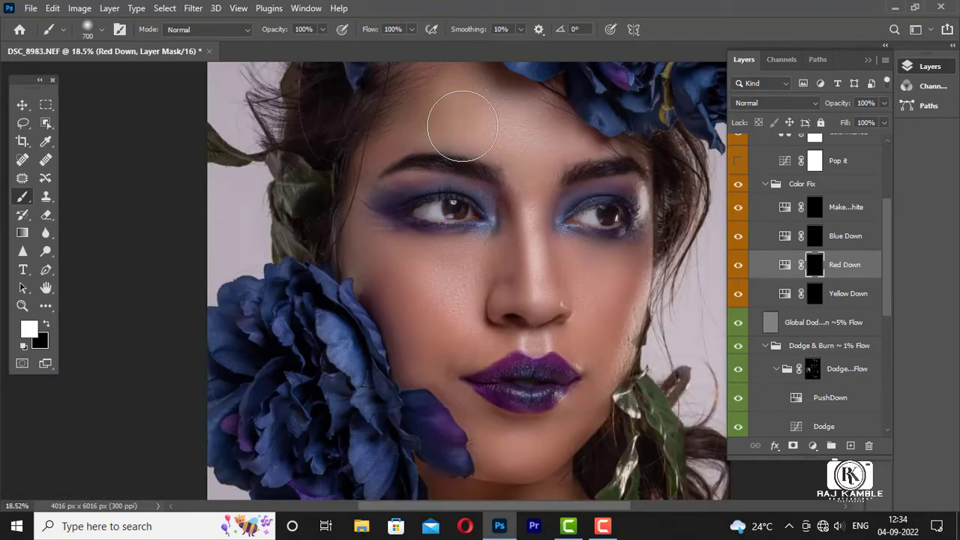
Step: Extend the Red Down mask across all the skin with a very large brush, then compare it on and off
{"action": "scroll", "coordinate": [372, 238], "scroll_direction": "down", "scroll_amount": 1}
{"action": "scroll", "coordinate": [566, 387], "scroll_direction": "down", "scroll_amount": 2}
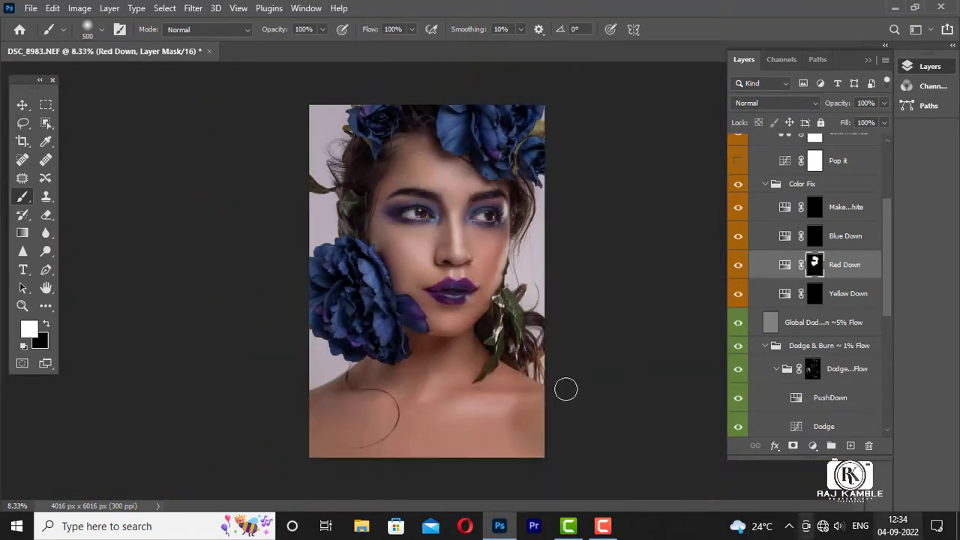
{"action": "scroll", "coordinate": [566, 388], "scroll_direction": "up", "scroll_amount": 2}
{"action": "scroll", "coordinate": [484, 347], "scroll_direction": "down", "scroll_amount": 1}
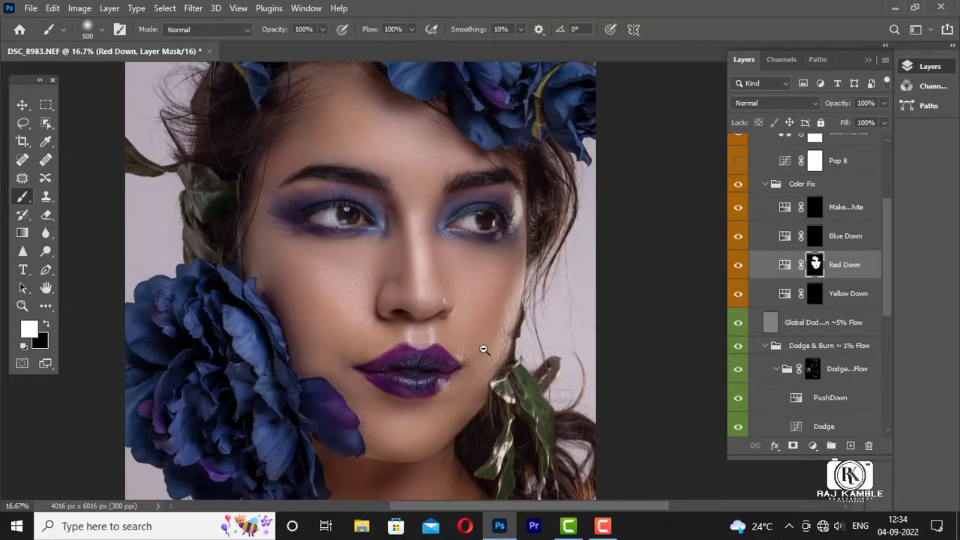
{"action": "scroll", "coordinate": [465, 345], "scroll_direction": "down", "scroll_amount": 2}
{"action": "scroll", "coordinate": [405, 367], "scroll_direction": "up", "scroll_amount": 1}
{"action": "key", "text": "]"}
{"action": "key", "text": "]"}
{"action": "key", "text": "]"}
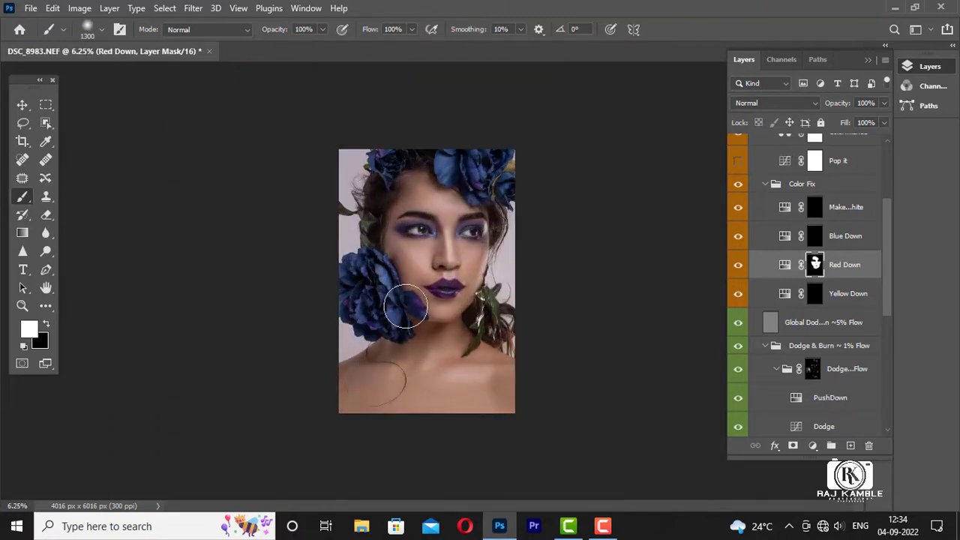
{"action": "scroll", "coordinate": [463, 276], "scroll_direction": "up", "scroll_amount": 1}
{"action": "scroll", "coordinate": [468, 236], "scroll_direction": "up", "scroll_amount": 1}
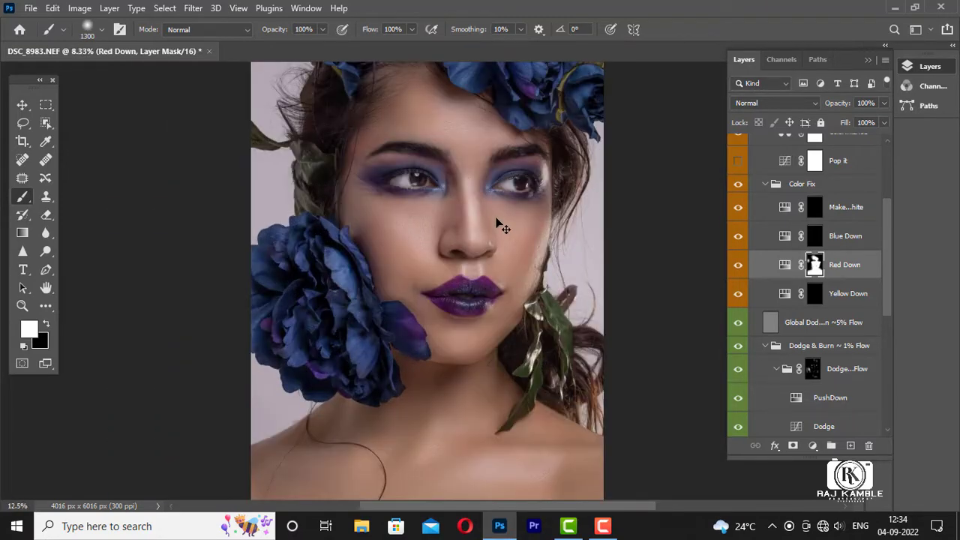
{"action": "scroll", "coordinate": [500, 223], "scroll_direction": "up", "scroll_amount": 3}
{"action": "scroll", "coordinate": [499, 223], "scroll_direction": "down", "scroll_amount": 1}
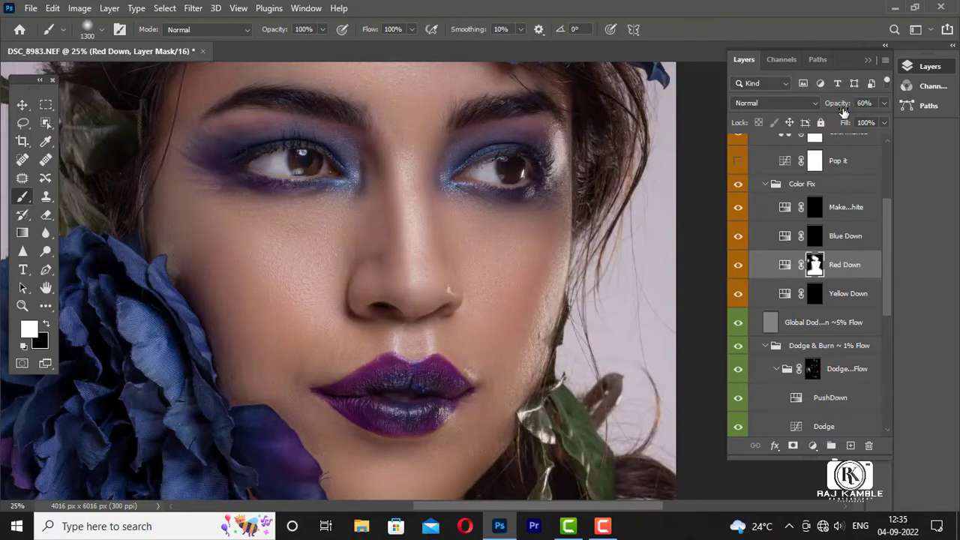
{"action": "scroll", "coordinate": [434, 268], "scroll_direction": "down", "scroll_amount": 1}
{"action": "left_click", "coordinate": [738, 266]}
Step: Paint the Make it White mask over the eye whites with a small brush at 16% flow
{"action": "left_click", "coordinate": [813, 208]}
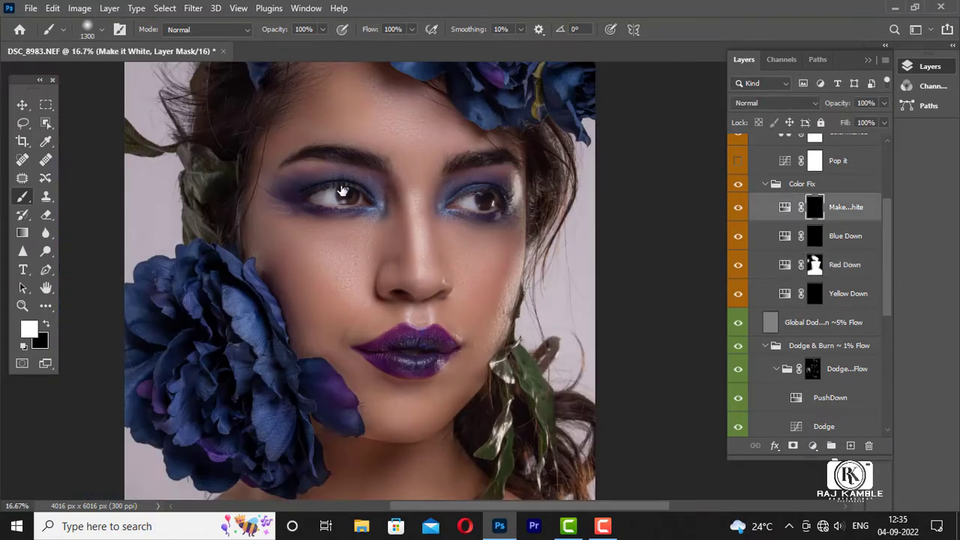
{"action": "scroll", "coordinate": [366, 191], "scroll_direction": "up", "scroll_amount": 1}
{"action": "left_click_drag", "start_coordinate": [371, 31], "coordinate": [328, 42]}
{"action": "scroll", "coordinate": [313, 208], "scroll_direction": "up", "scroll_amount": 1}
{"action": "key", "text": "bracketleft"}
{"action": "key", "text": "bracketleft"}
{"action": "key", "text": "bracketleft"}
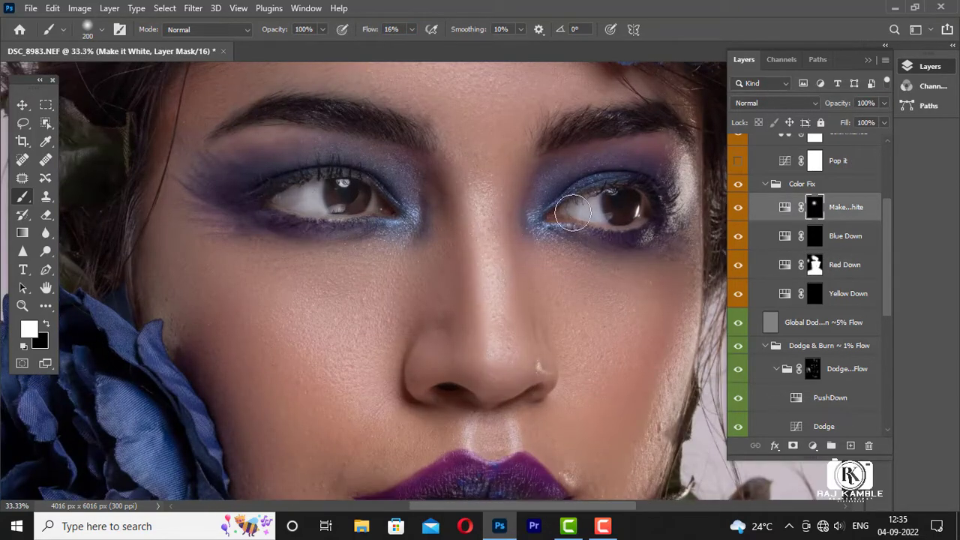
{"action": "scroll", "coordinate": [614, 225], "scroll_direction": "down", "scroll_amount": 2}
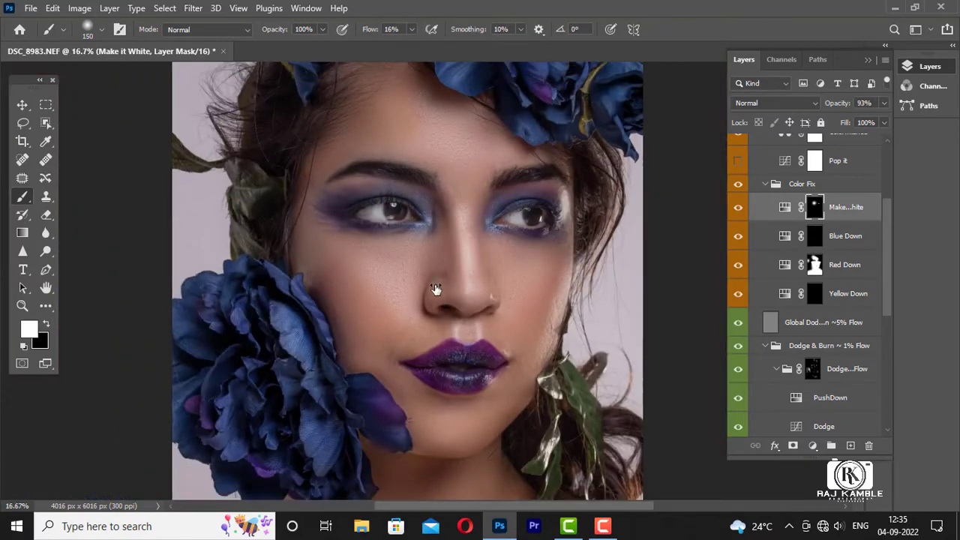
Step: Bring the hair flowers into view and select the Yellow Down correction layer
{"action": "left_click_drag", "start_coordinate": [575, 197], "coordinate": [567, 268]}
{"action": "left_click", "coordinate": [847, 293]}
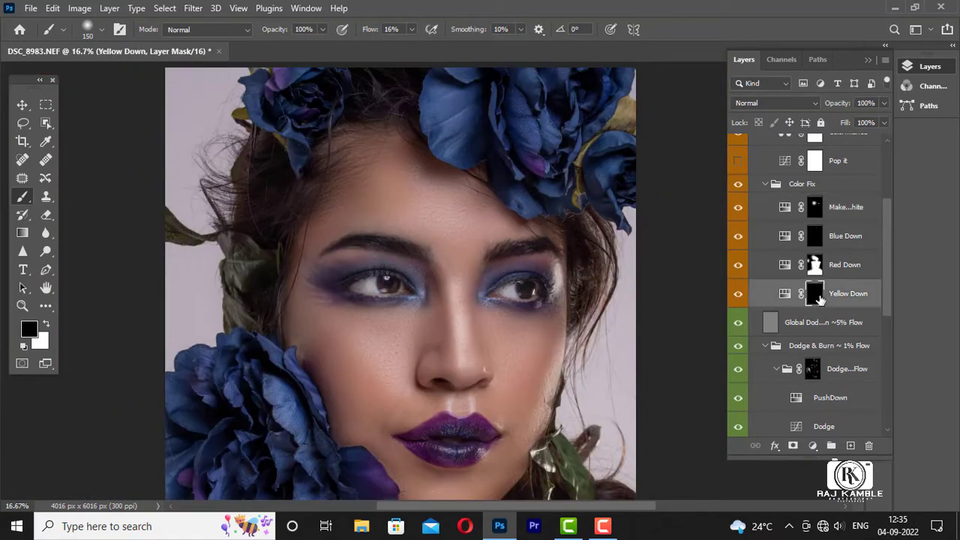
{"action": "scroll", "coordinate": [810, 262], "scroll_direction": "up", "scroll_amount": 1}
{"action": "scroll", "coordinate": [480, 300], "scroll_direction": "up", "scroll_amount": 2}
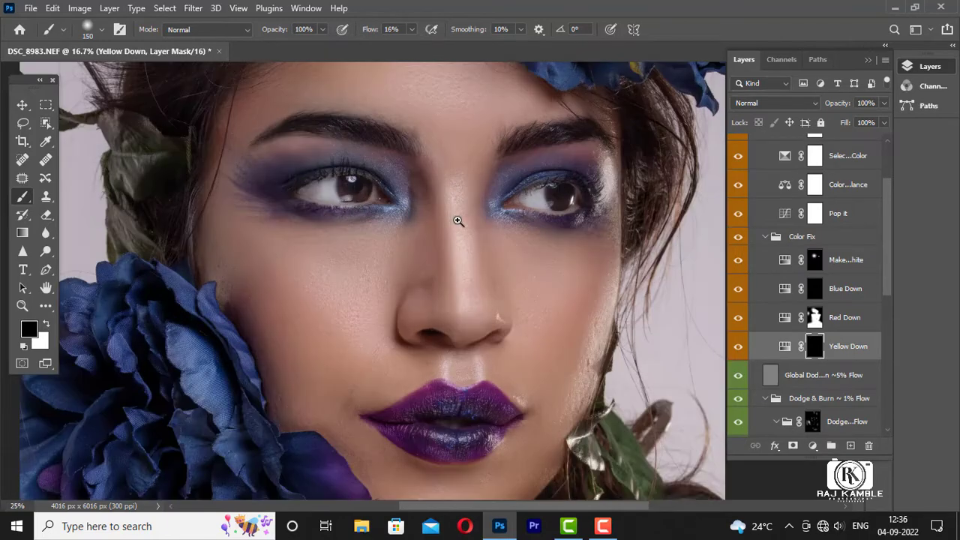
{"action": "scroll", "coordinate": [810, 300], "scroll_direction": "up", "scroll_amount": 1}
Step: Set the Color Balance midtones to Red +7, Green +3, Blue +1, then switch the Tone to Shadows
{"action": "left_click", "coordinate": [784, 239]}
{"action": "double_click", "coordinate": [784, 238]}
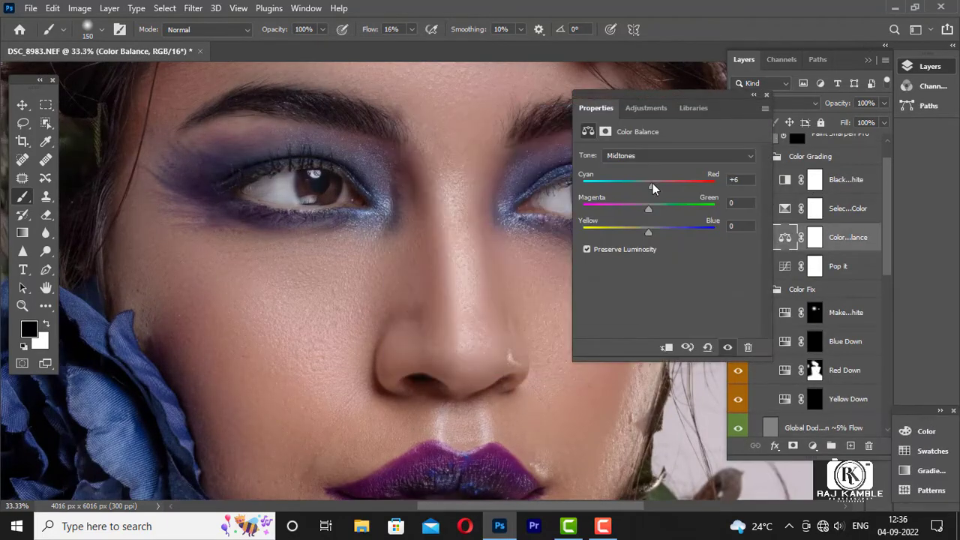
{"action": "scroll", "coordinate": [452, 253], "scroll_direction": "down", "scroll_amount": 1}
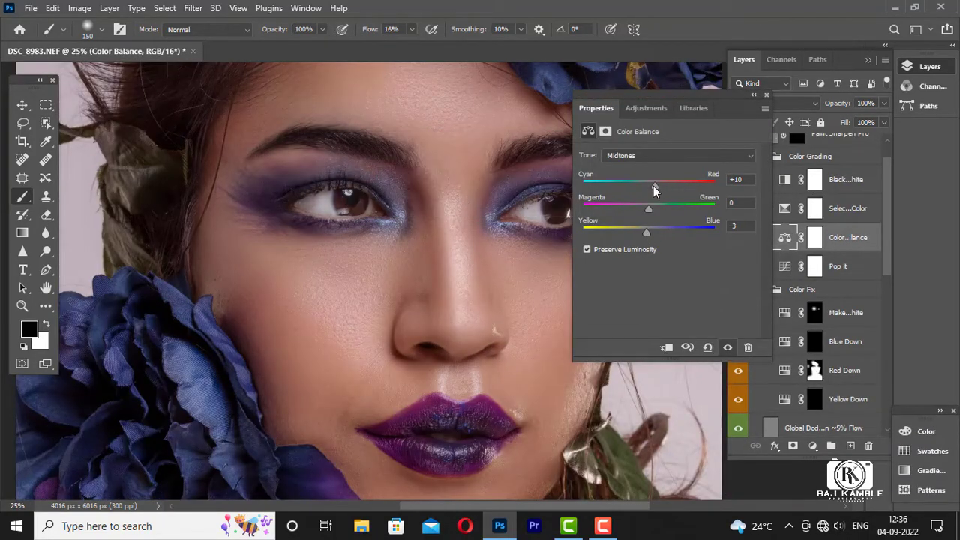
{"action": "left_click", "coordinate": [494, 235]}
{"action": "left_click", "coordinate": [464, 202]}
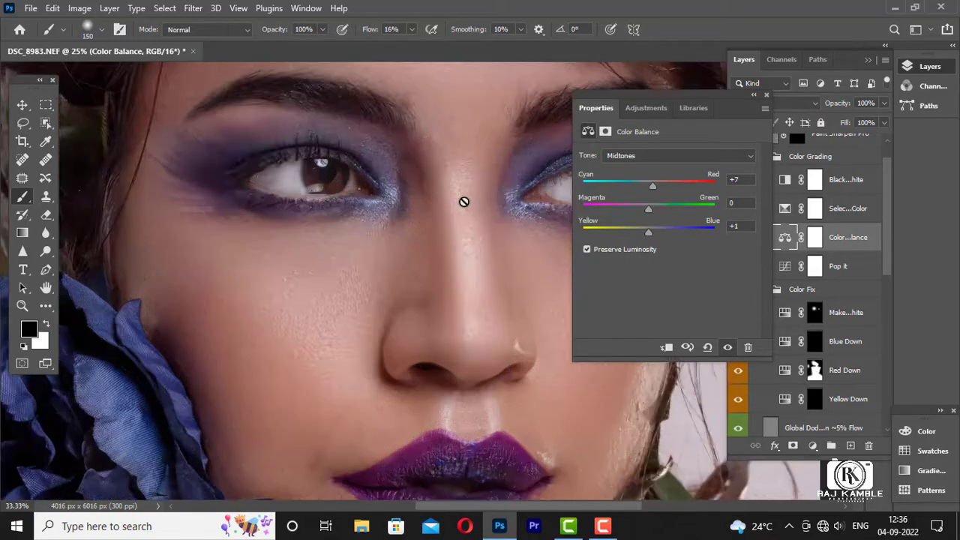
{"action": "scroll", "coordinate": [480, 321], "scroll_direction": "down", "scroll_amount": 2}
{"action": "left_click_drag", "start_coordinate": [649, 209], "coordinate": [657, 210]}
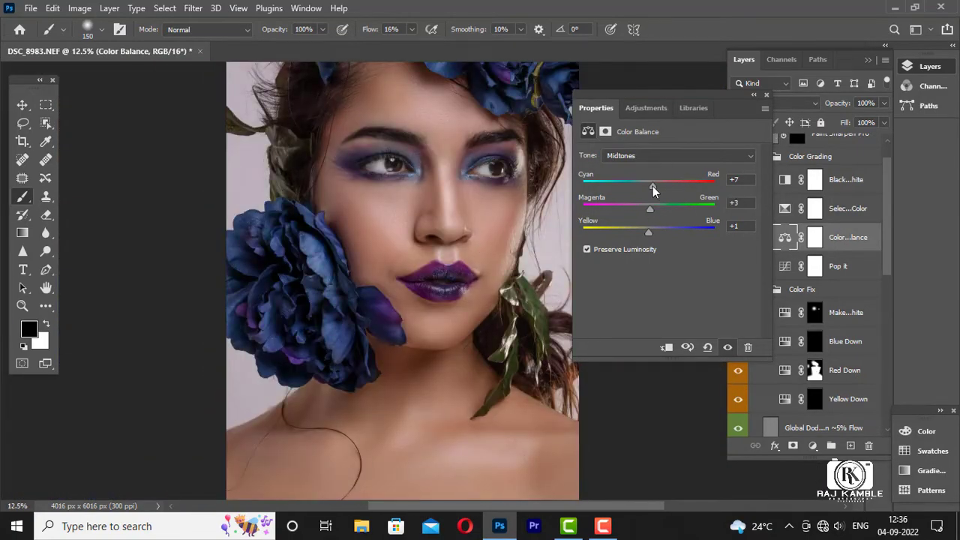
{"action": "left_click", "coordinate": [675, 155]}
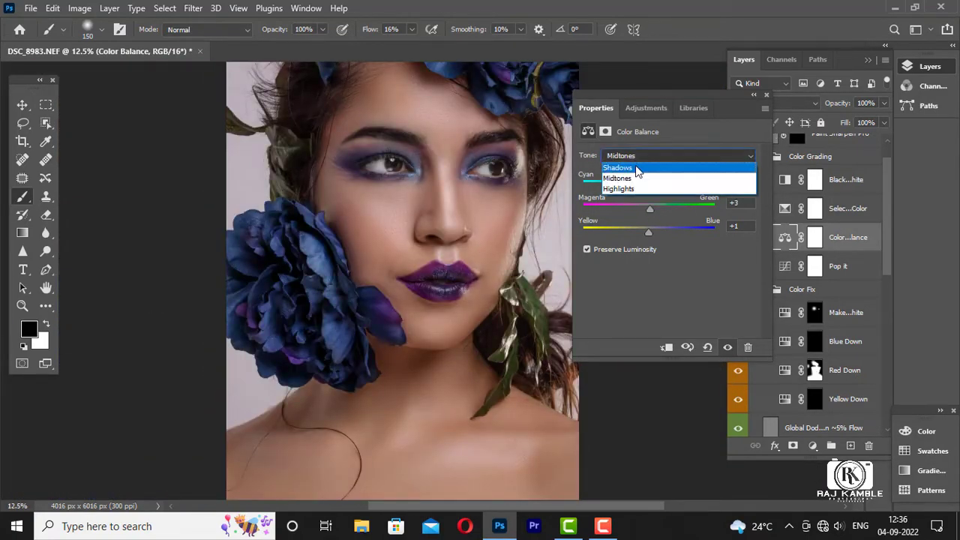
{"action": "left_click", "coordinate": [637, 170]}
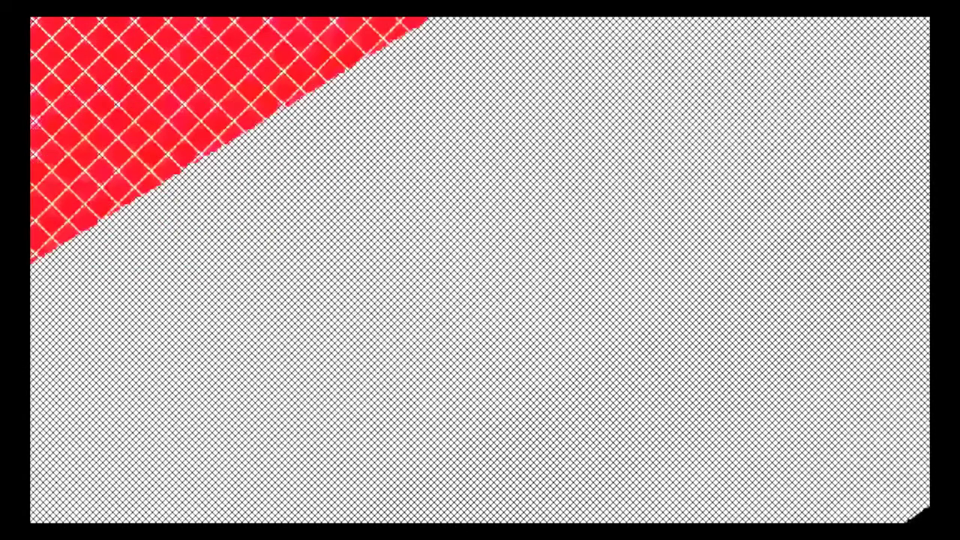